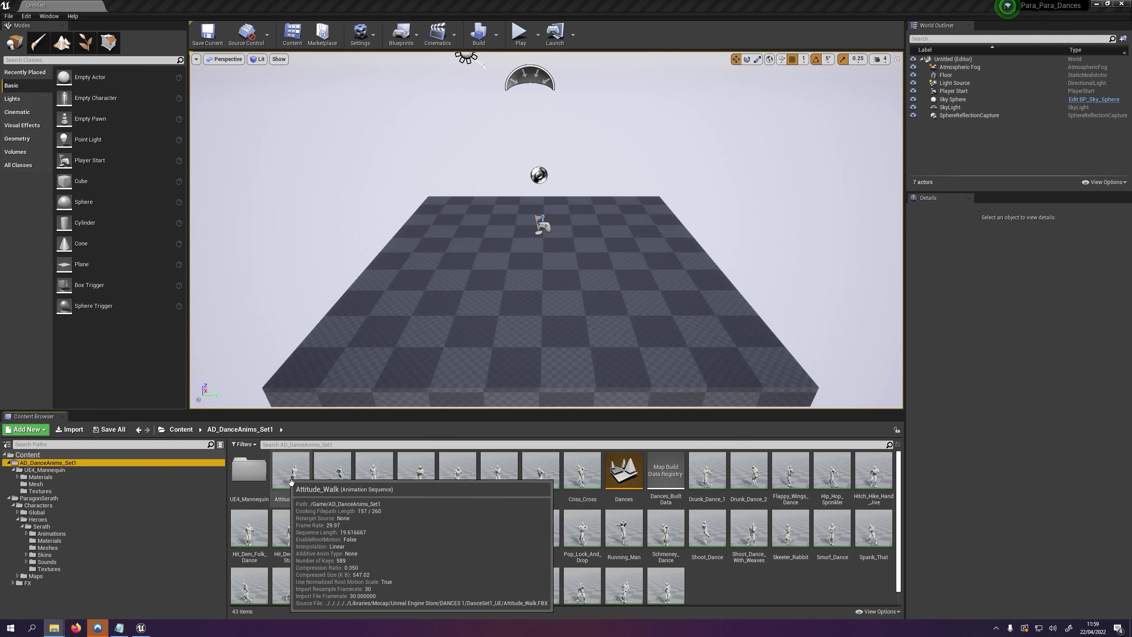
# Place the Attitude_Walk animation in the level, preview it in play mode, then delete it
pyautogui.moveTo(298, 489); pyautogui.dragTo(550, 311)
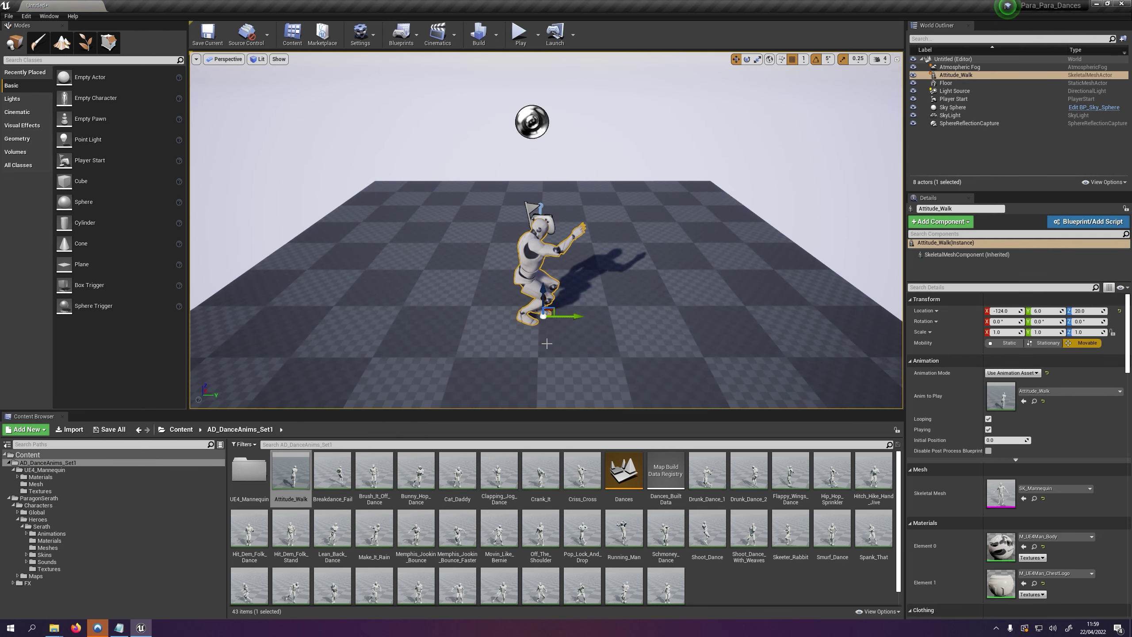
pyautogui.moveTo(519, 365)
pyautogui.mouseDown()
pyautogui.moveTo(520, 379)
pyautogui.moveTo(494, 365)
pyautogui.moveTo(513, 359)
pyautogui.mouseUp()
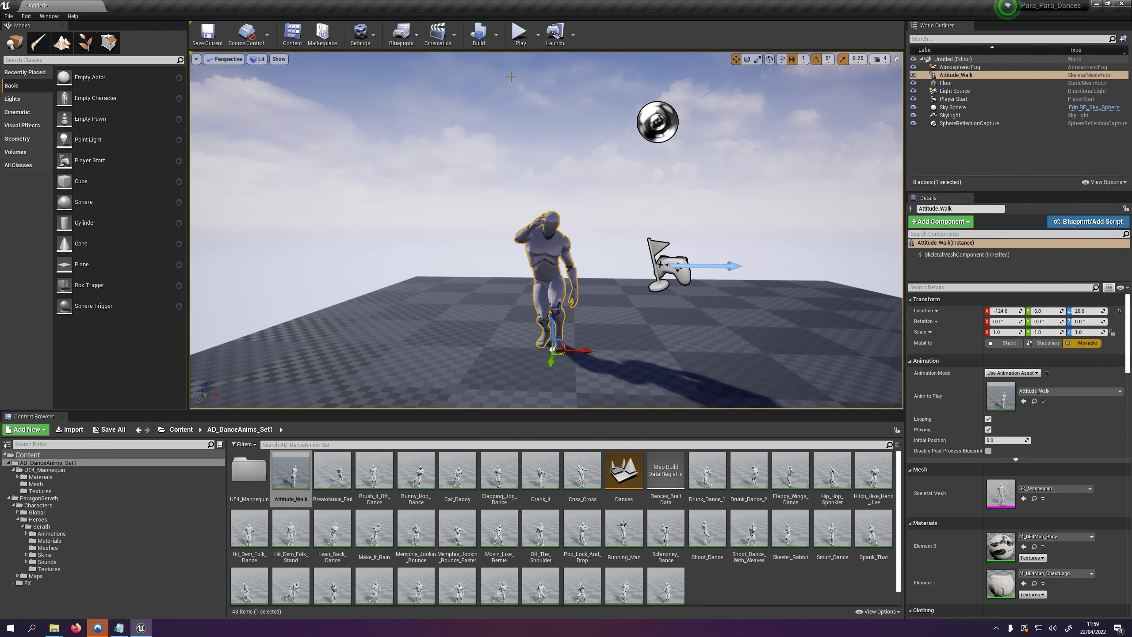
pyautogui.click(521, 41)
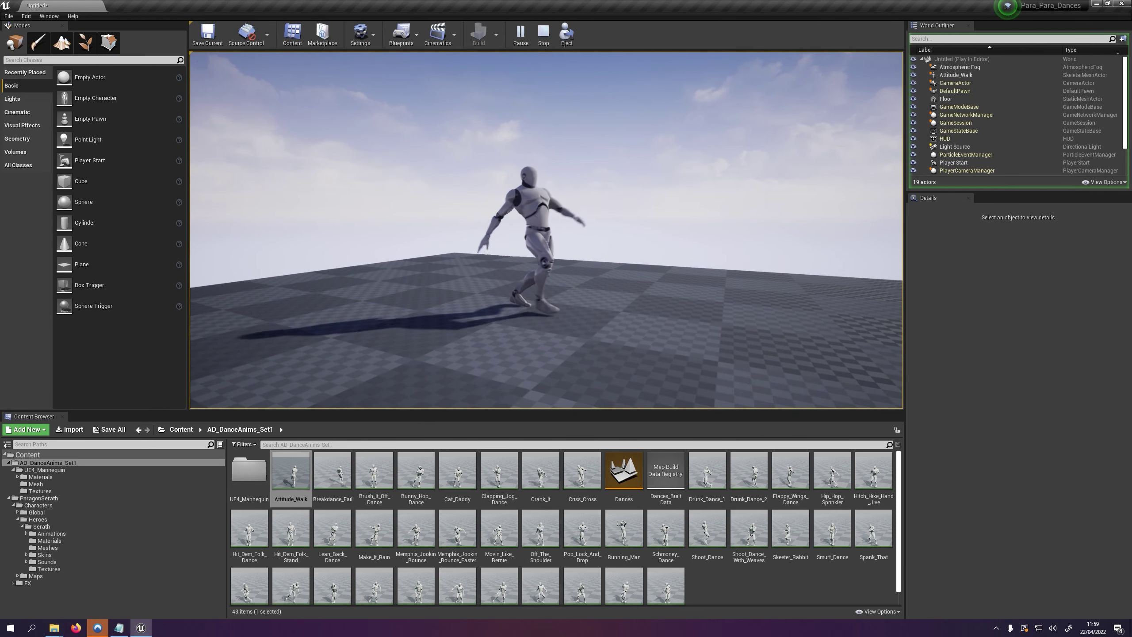
pyautogui.press('Escape')
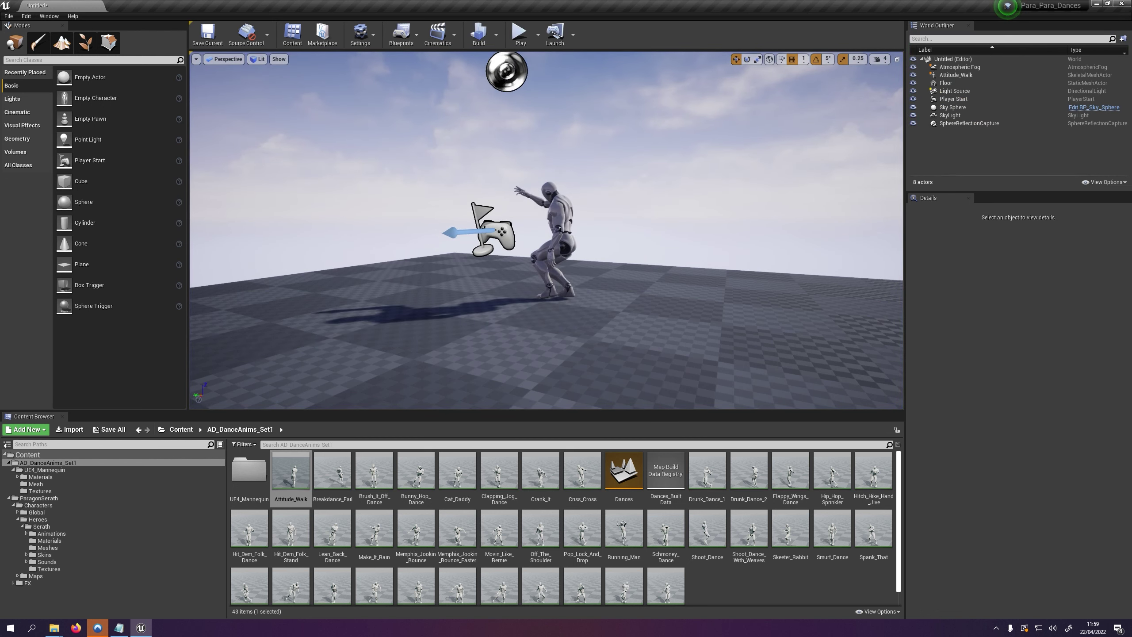
pyautogui.click(571, 230)
pyautogui.press('Delete')
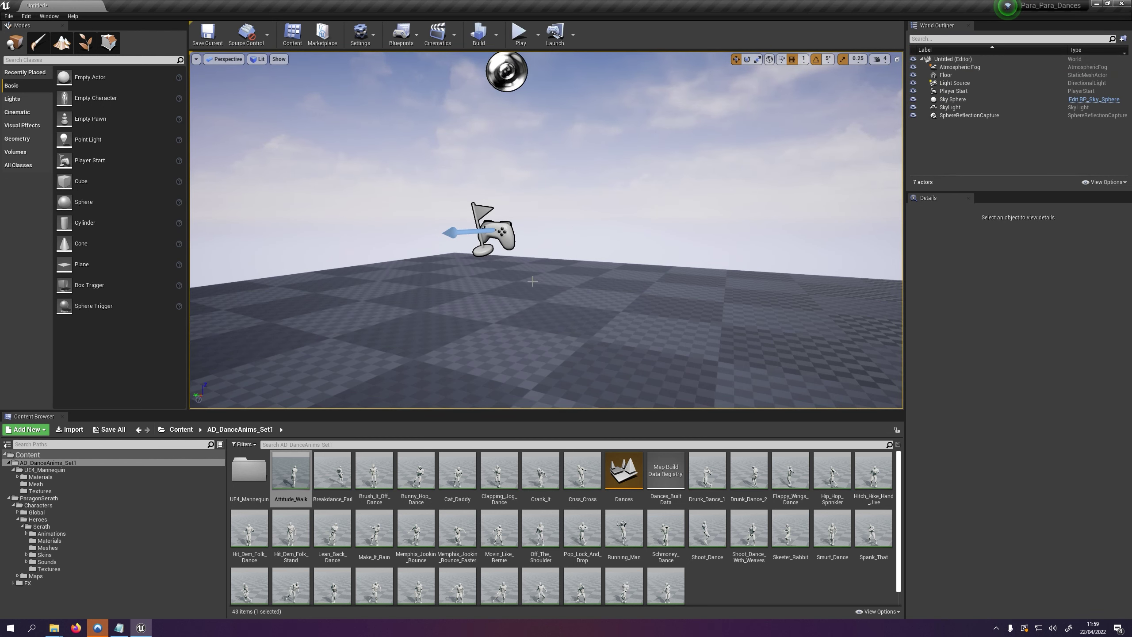
# Browse the Mannequin Mesh and Serath Meshes folders, then place and delete a Serath character
pyautogui.moveTo(530, 278); pyautogui.dragTo(744, 163, button='right')
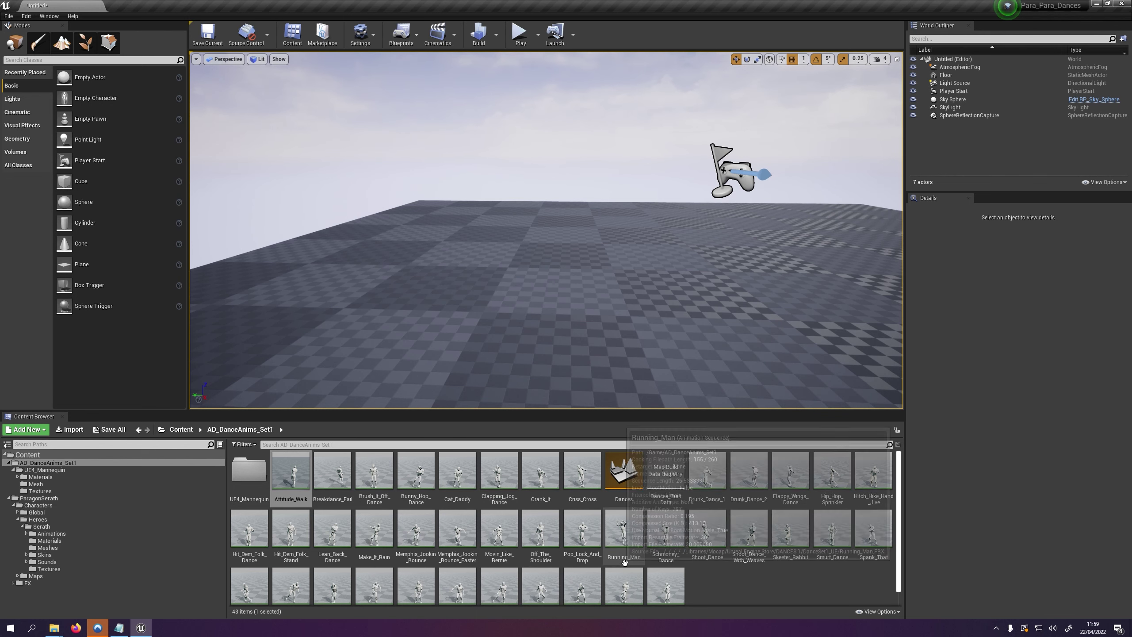
pyautogui.click(39, 484)
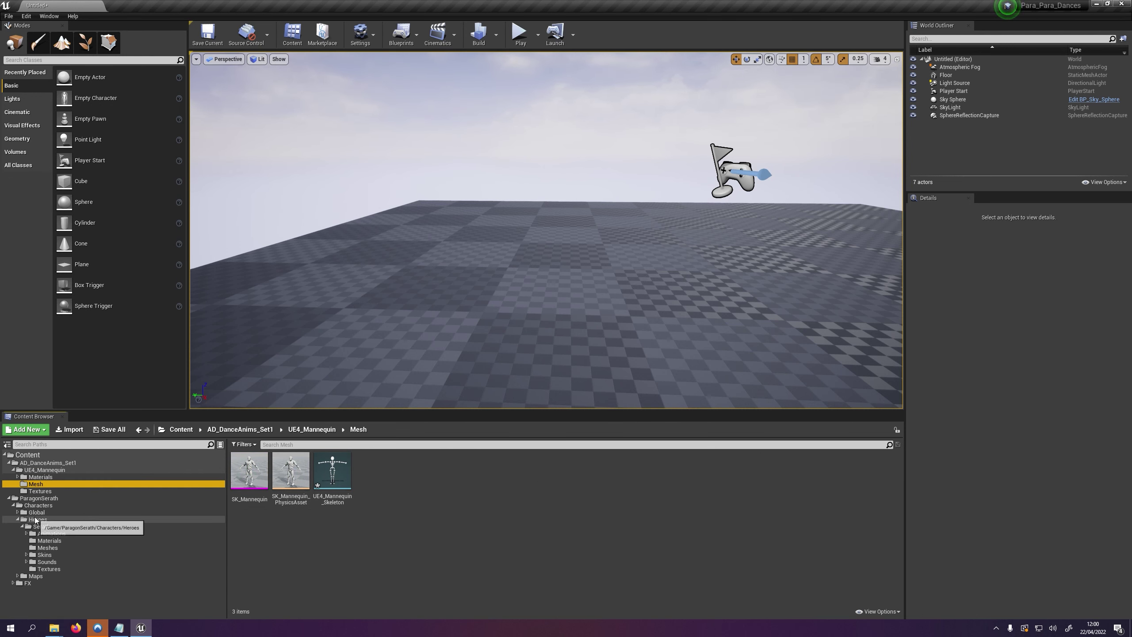
pyautogui.click(47, 547)
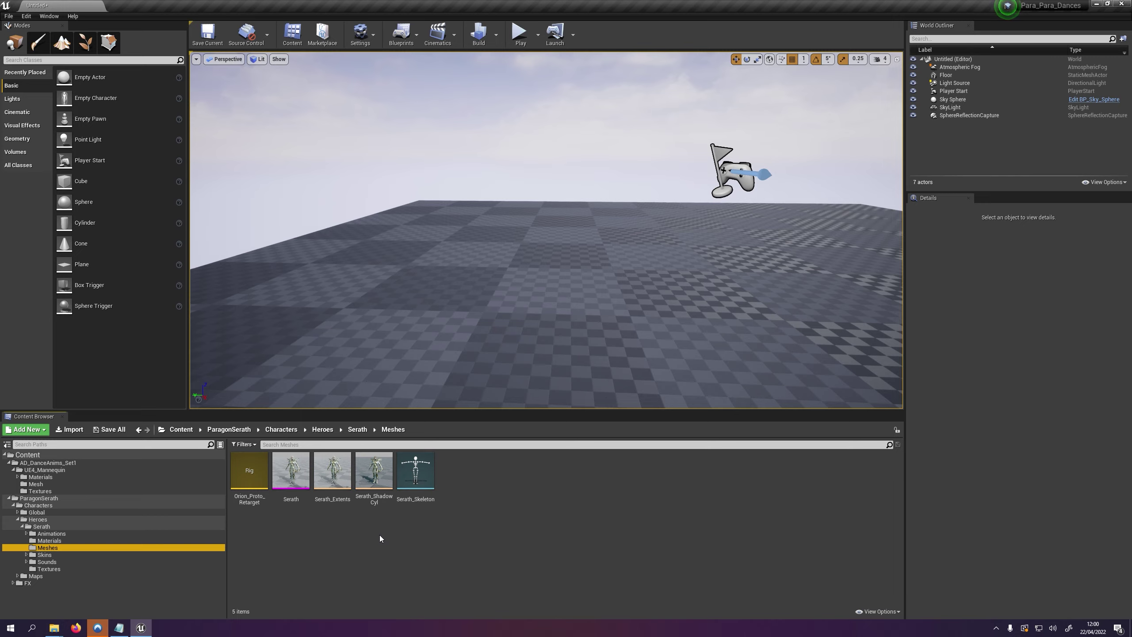
pyautogui.moveTo(306, 485); pyautogui.dragTo(634, 260)
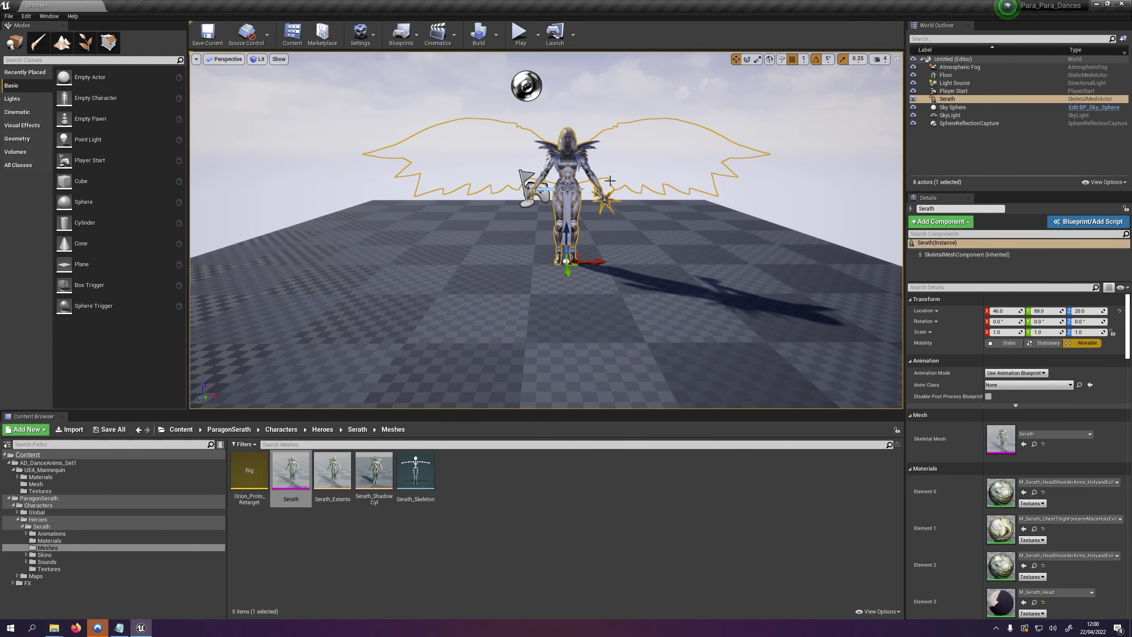
pyautogui.press('Delete')
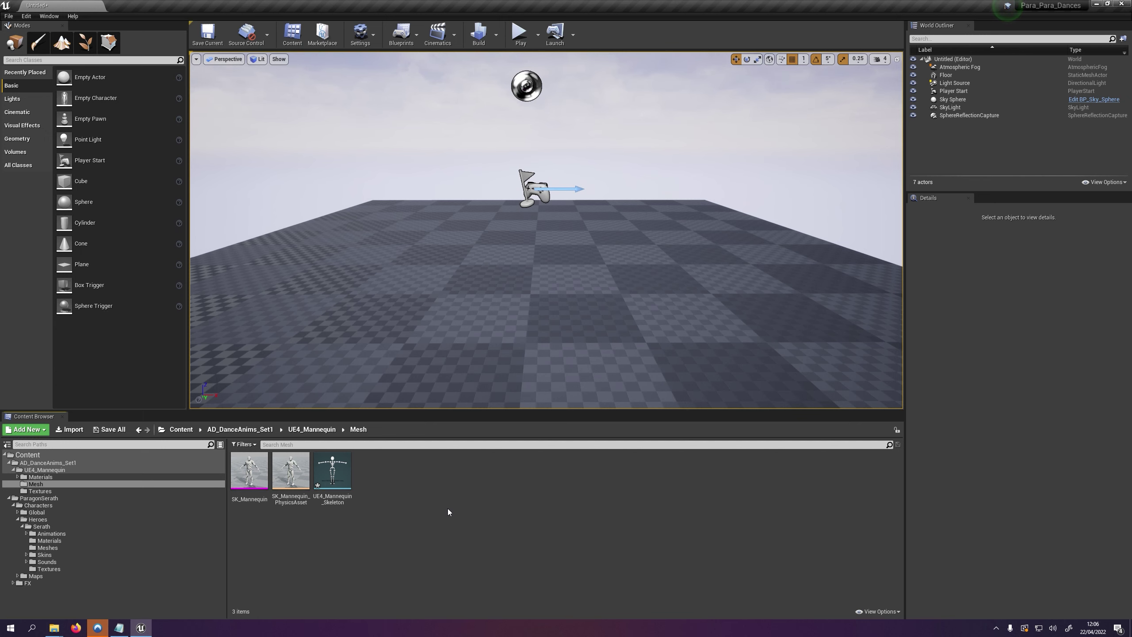
# Open UE4_Mannequin_Skeleton in the skeleton editor
pyautogui.doubleClick(346, 484)
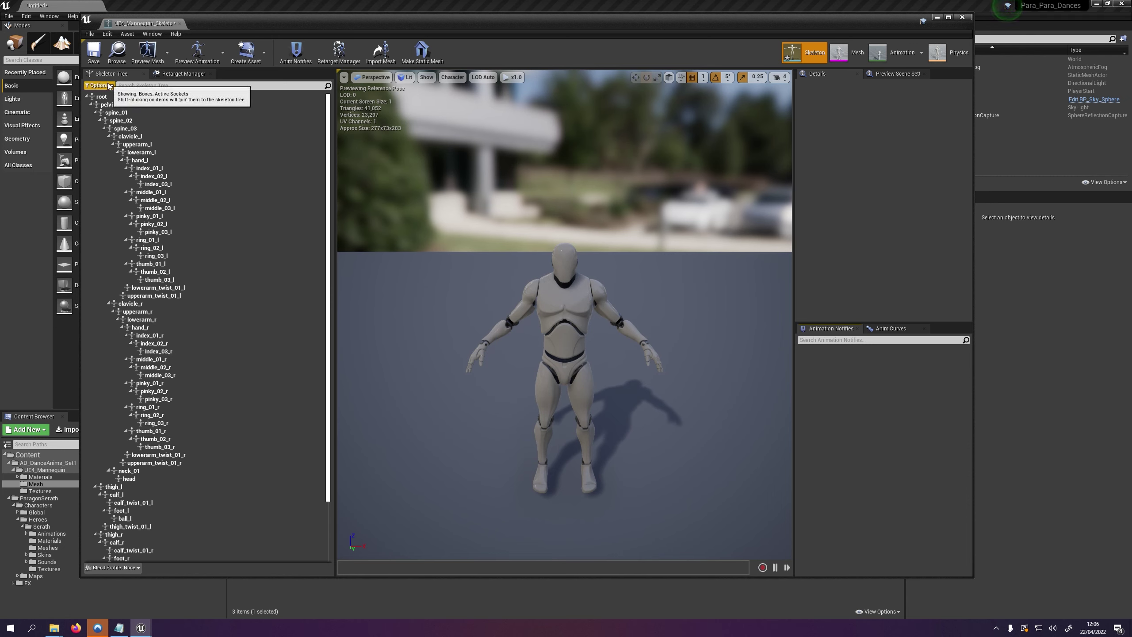
# Show retargeting options and recursively set all mannequin bones' translation retargeting to Skeleton from root
pyautogui.click(105, 85)
pyautogui.click(99, 102)
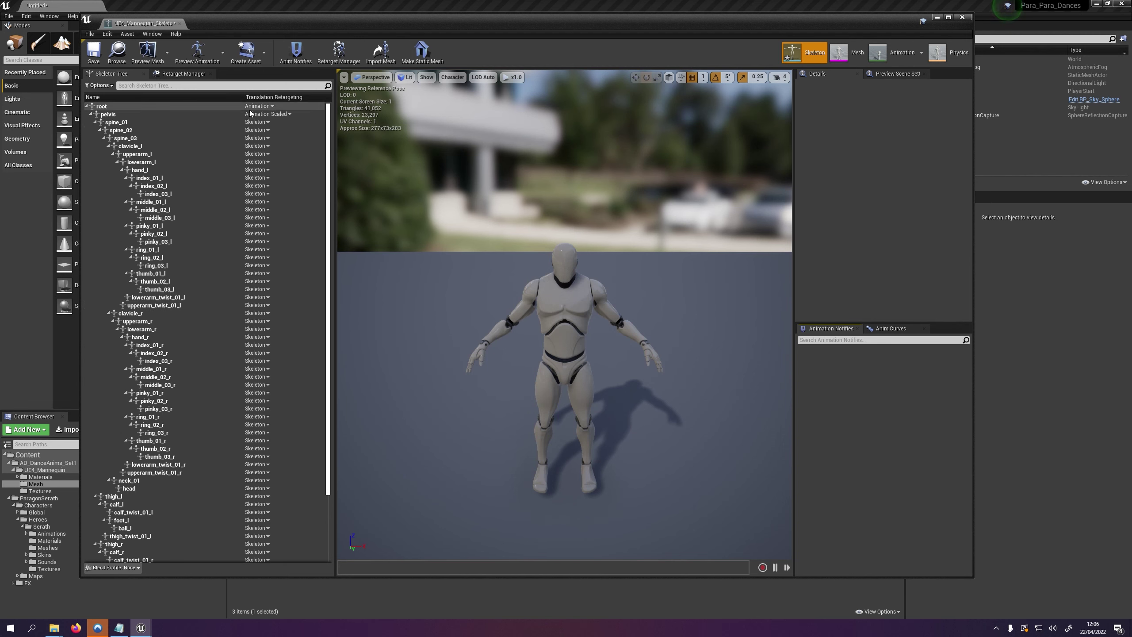
pyautogui.rightClick(163, 107)
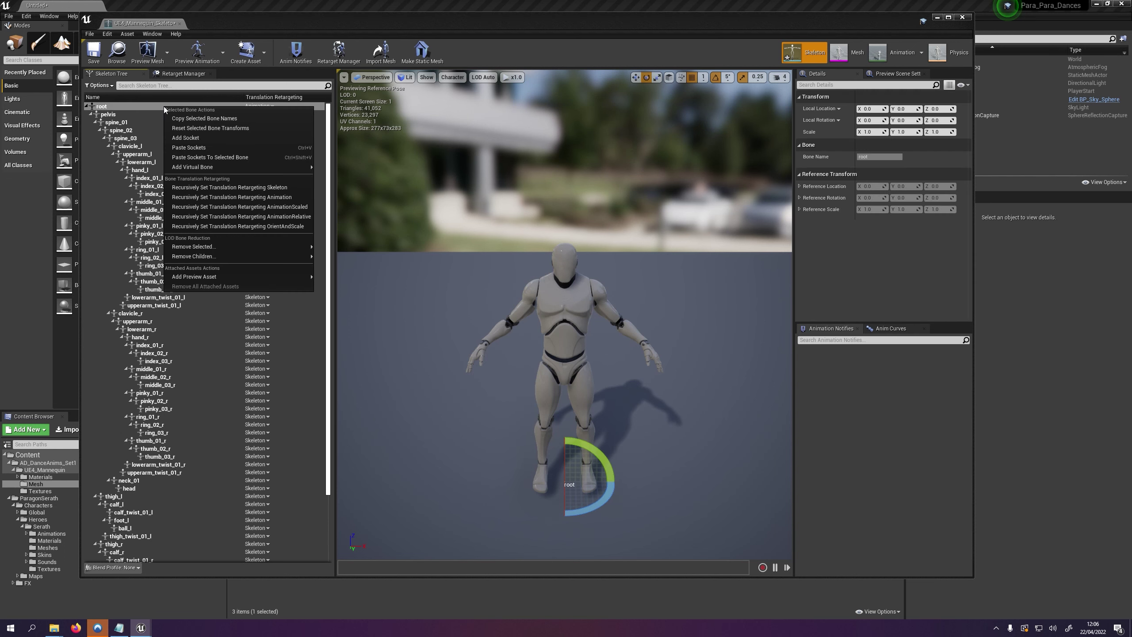
pyautogui.click(227, 192)
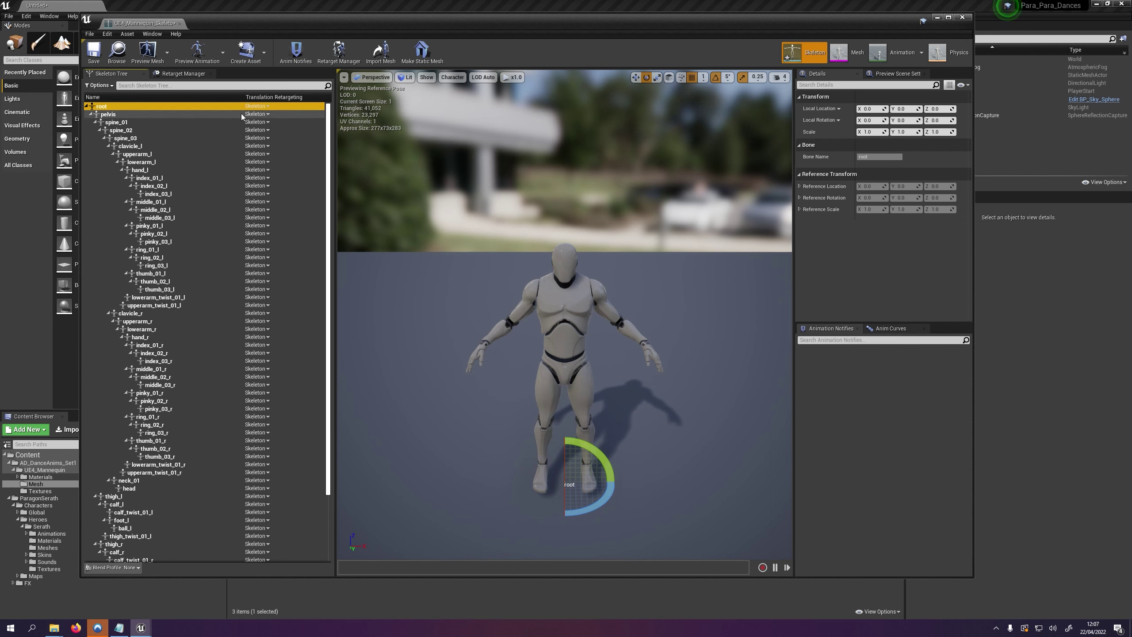
# Set root's translation retargeting to Animation and pelvis's to Animation Scaled
pyautogui.click(266, 107)
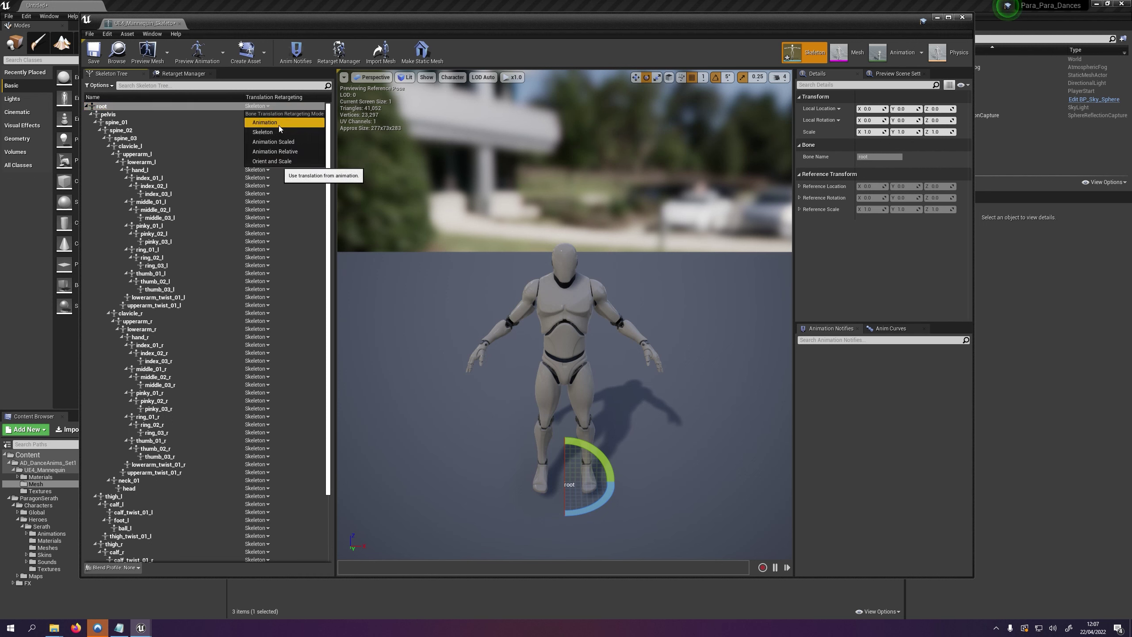
pyautogui.click(279, 124)
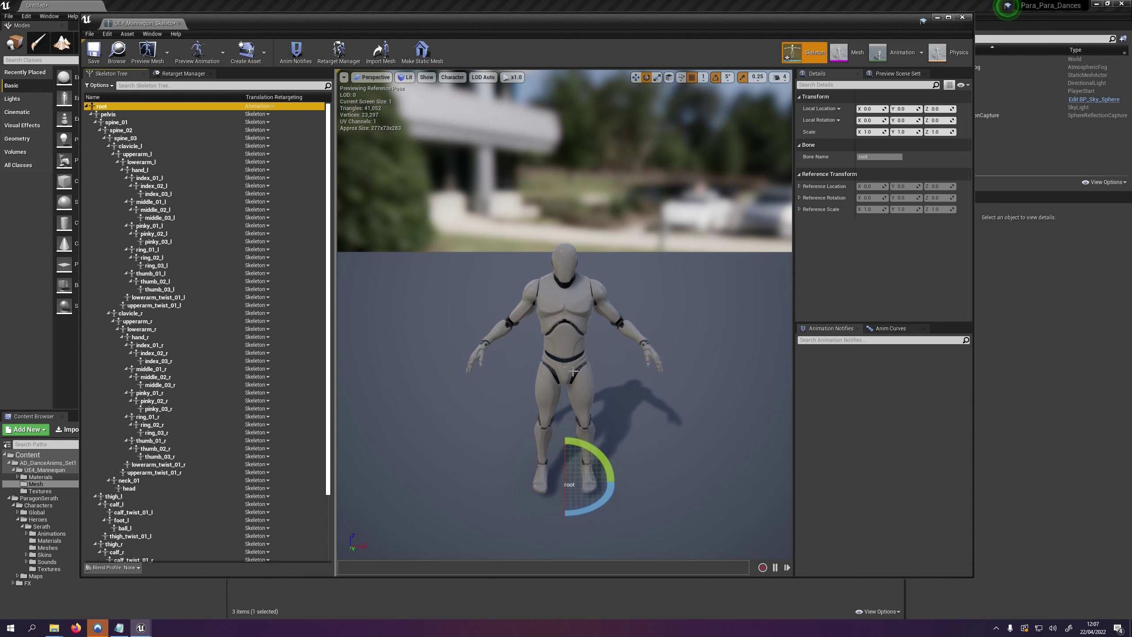
pyautogui.click(262, 114)
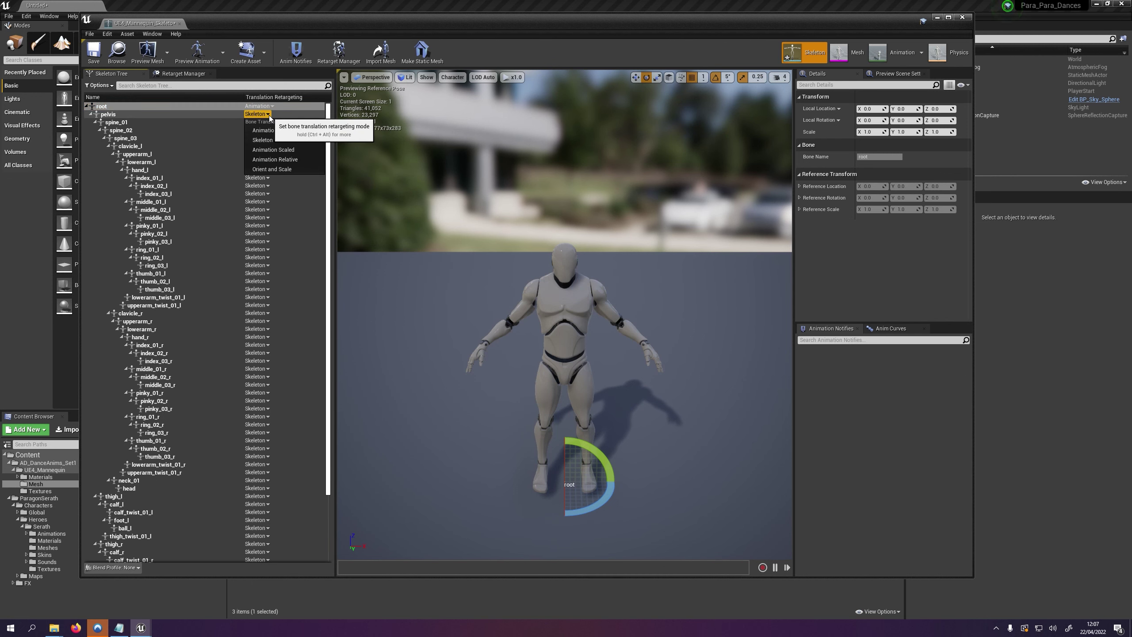
pyautogui.click(290, 149)
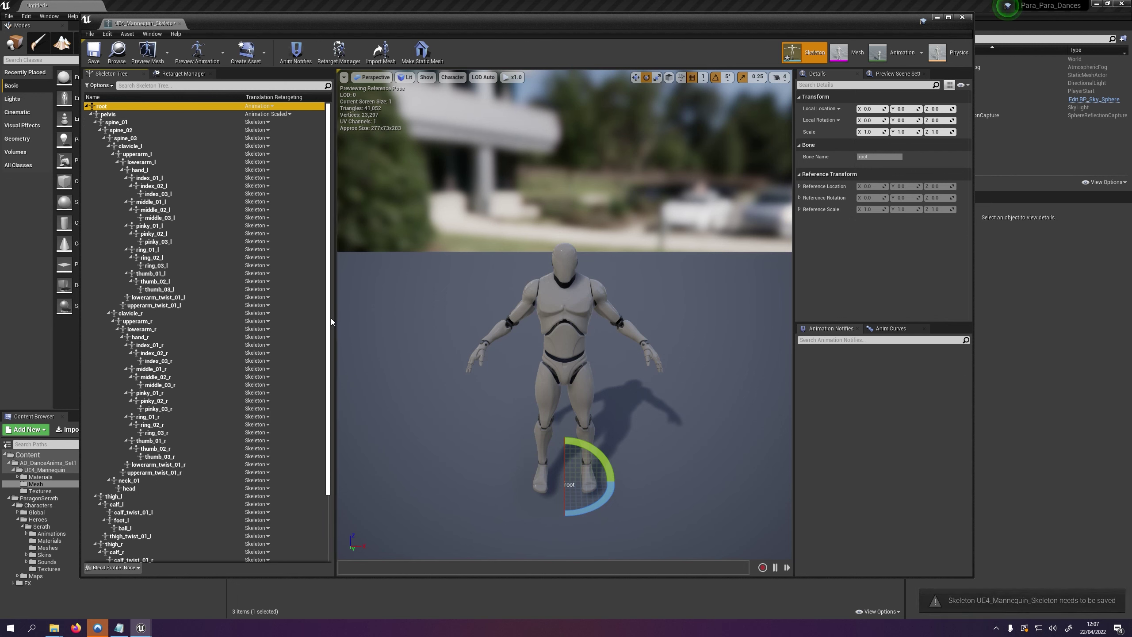
# Set the IK foot and hand bones to Animation retargeting, then save and close the skeleton
pyautogui.scroll(-5, 331, 318)
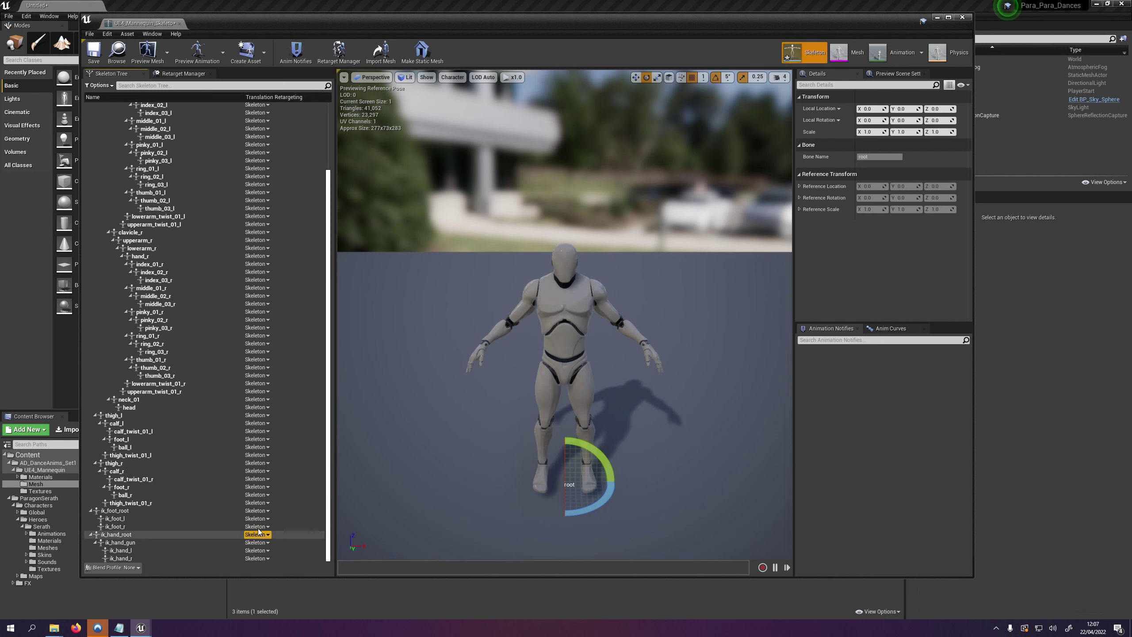
pyautogui.click(268, 511)
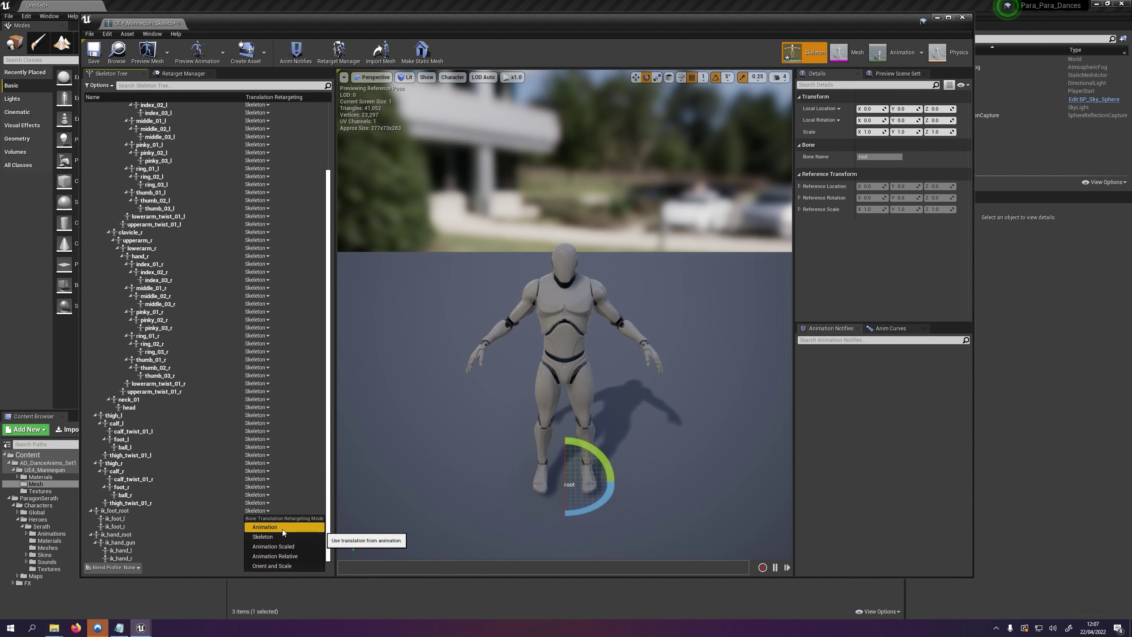
pyautogui.click(274, 527)
pyautogui.click(266, 518)
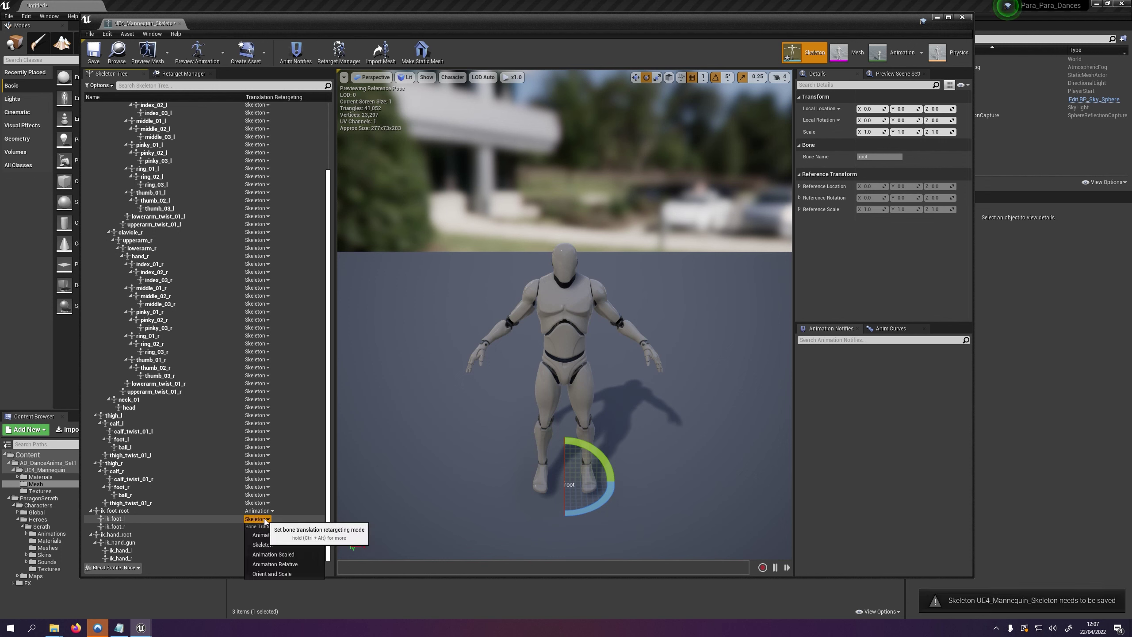
pyautogui.click(267, 534)
pyautogui.click(267, 527)
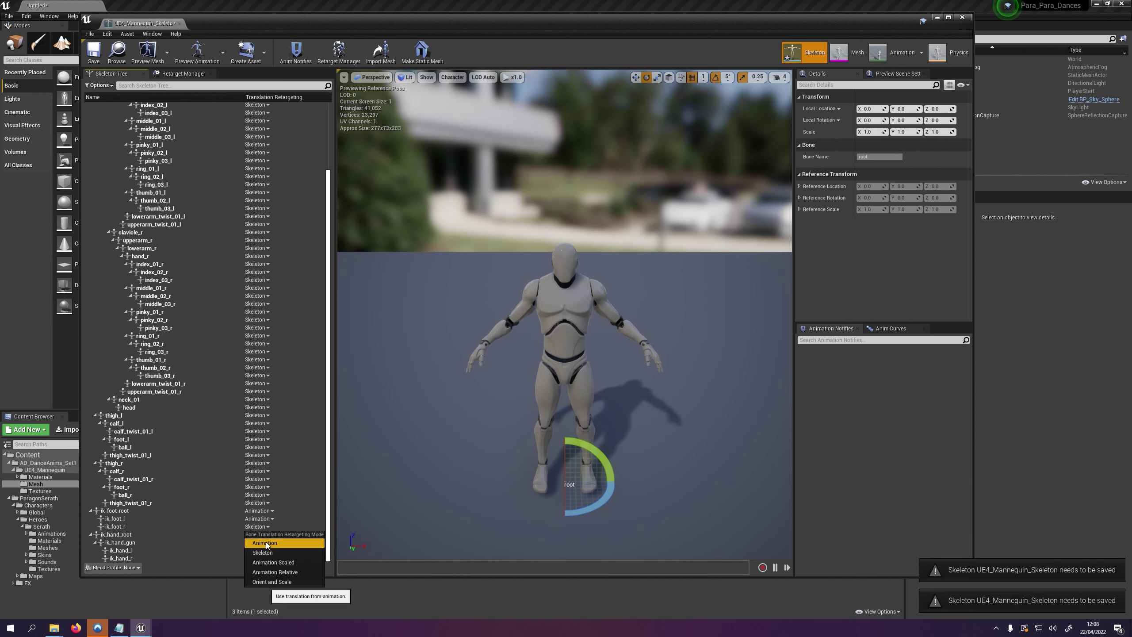
pyautogui.click(261, 542)
pyautogui.click(267, 535)
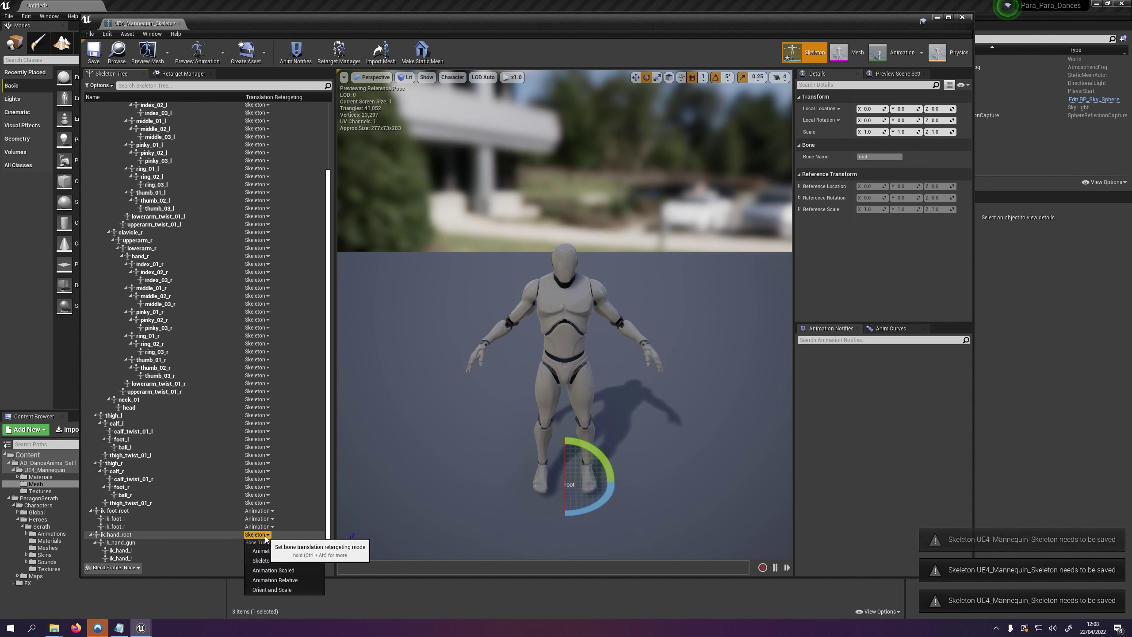
pyautogui.click(265, 549)
pyautogui.click(267, 542)
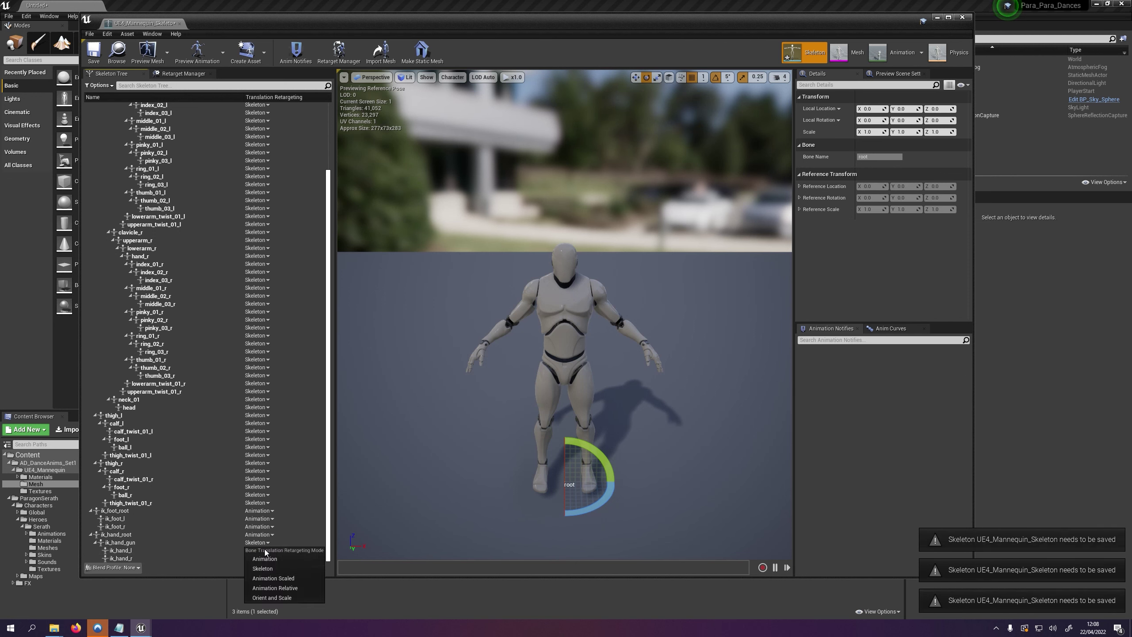
pyautogui.click(266, 557)
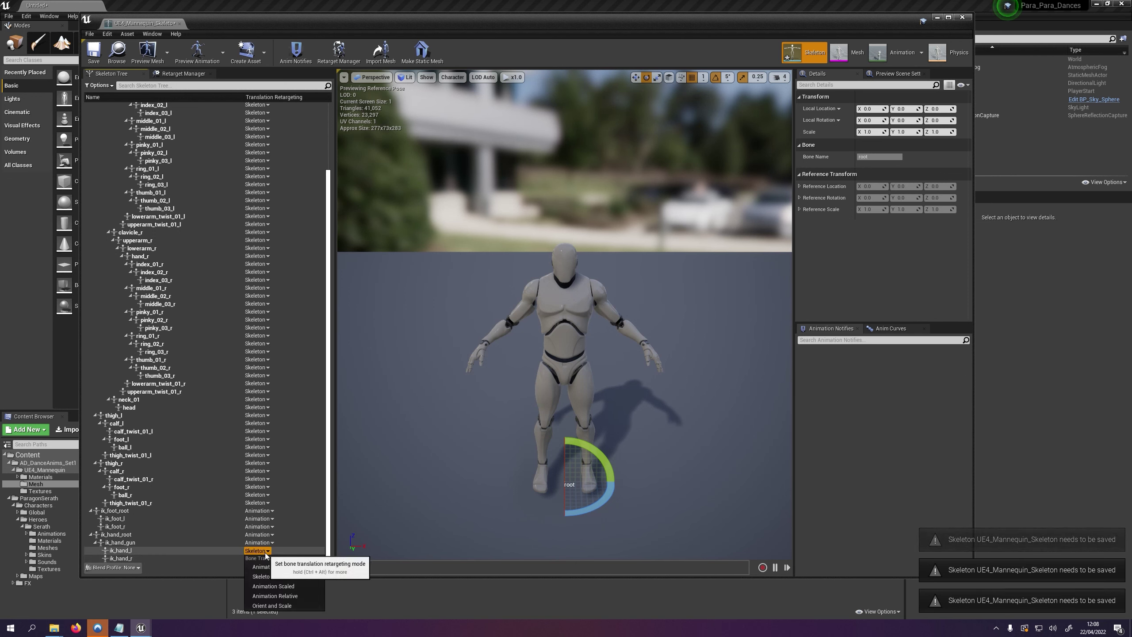
pyautogui.click(266, 558)
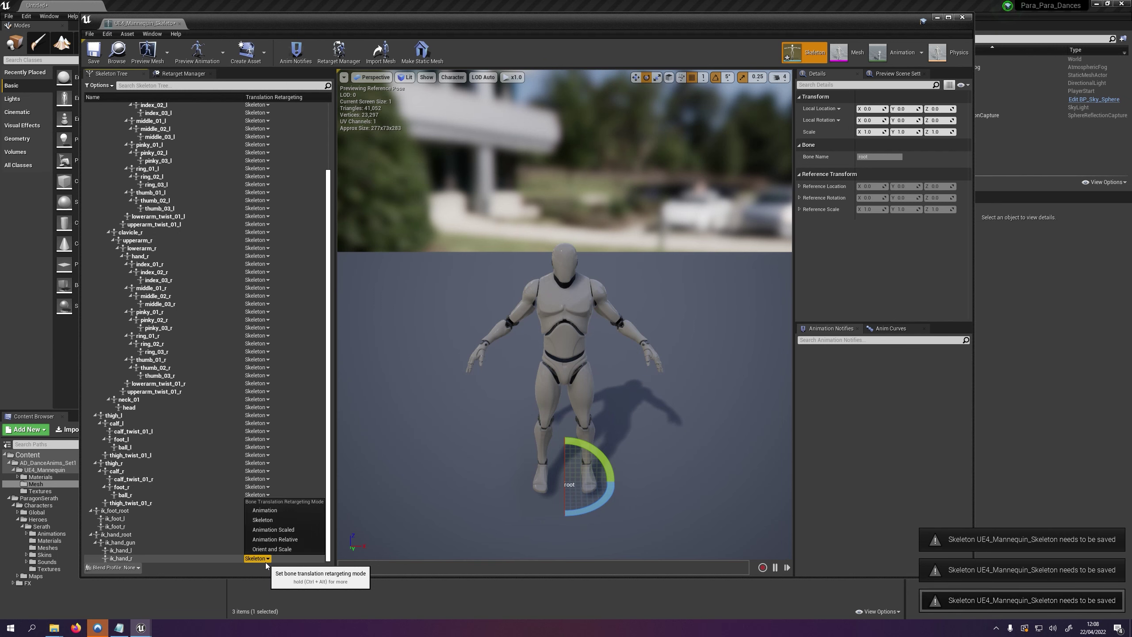
pyautogui.click(275, 511)
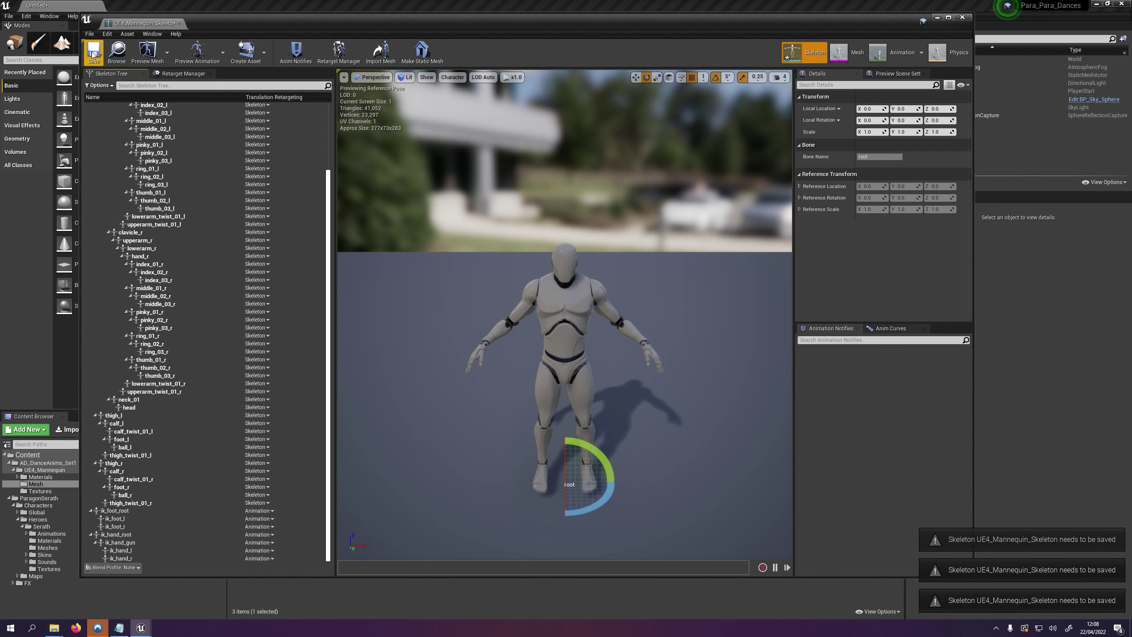
pyautogui.click(93, 50)
pyautogui.click(962, 18)
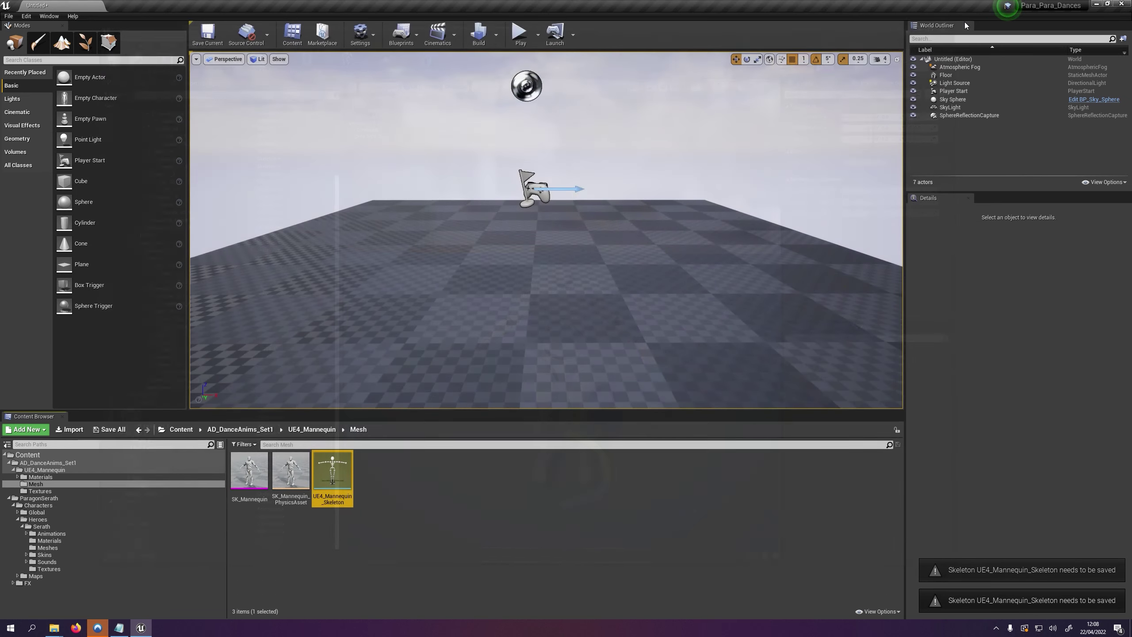
# Open Serath_Skeleton, show retargeting options, and recursively set every bone to Skeleton
pyautogui.click(54, 545)
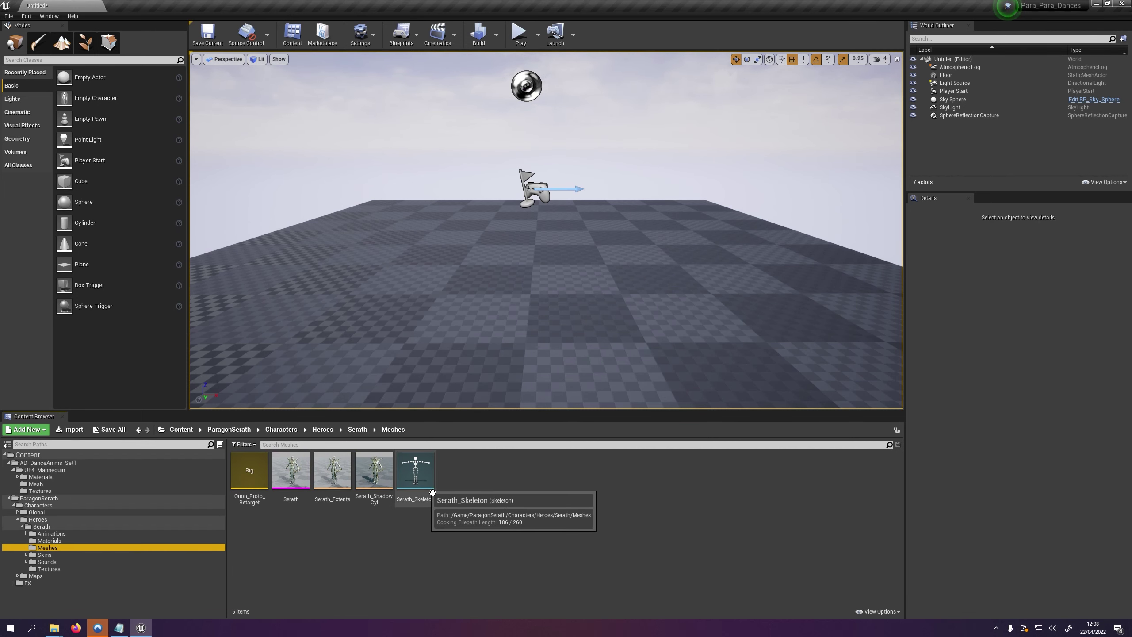
pyautogui.doubleClick(423, 480)
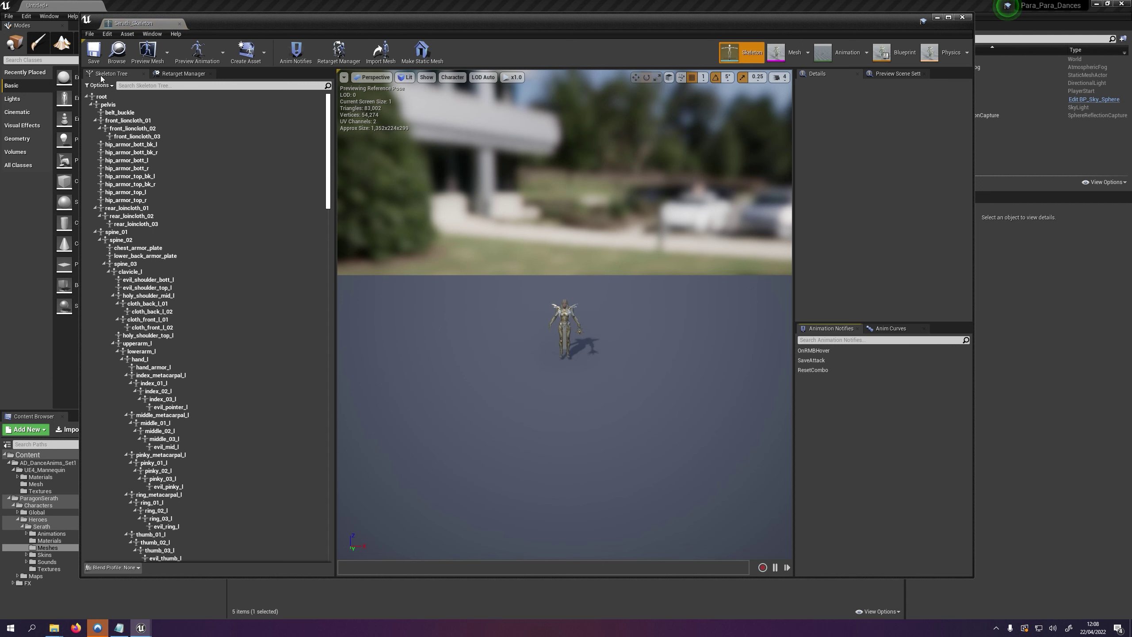
pyautogui.click(99, 85)
pyautogui.click(100, 102)
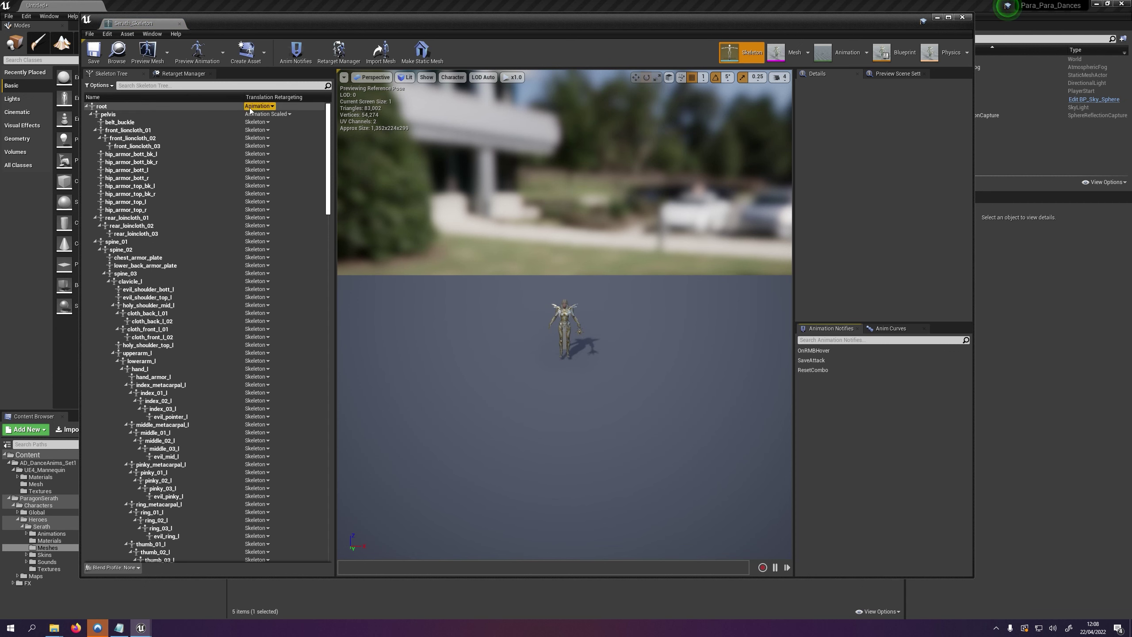
pyautogui.rightClick(268, 106)
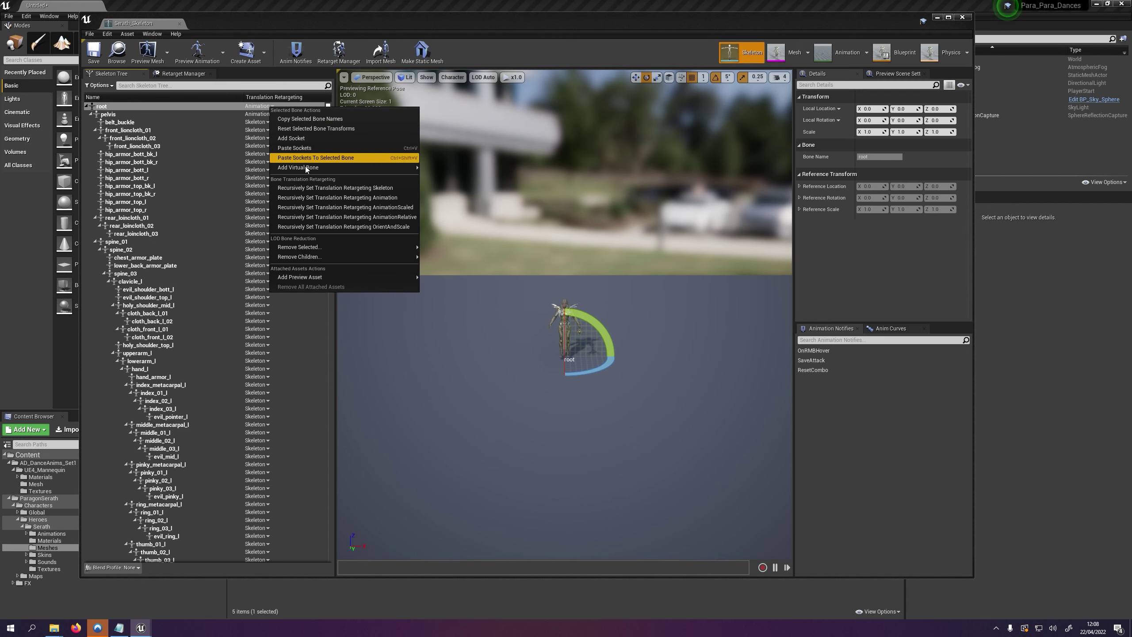
pyautogui.click(330, 187)
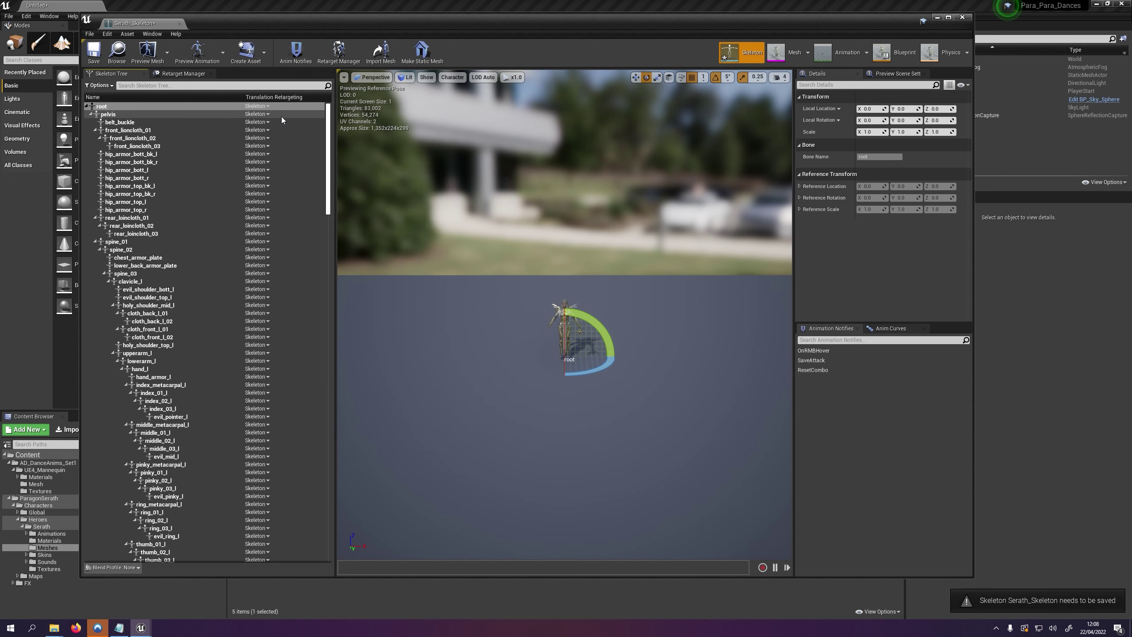
# Set Serath's root retargeting to Animation and pelvis to Animation Scaled
pyautogui.click(270, 106)
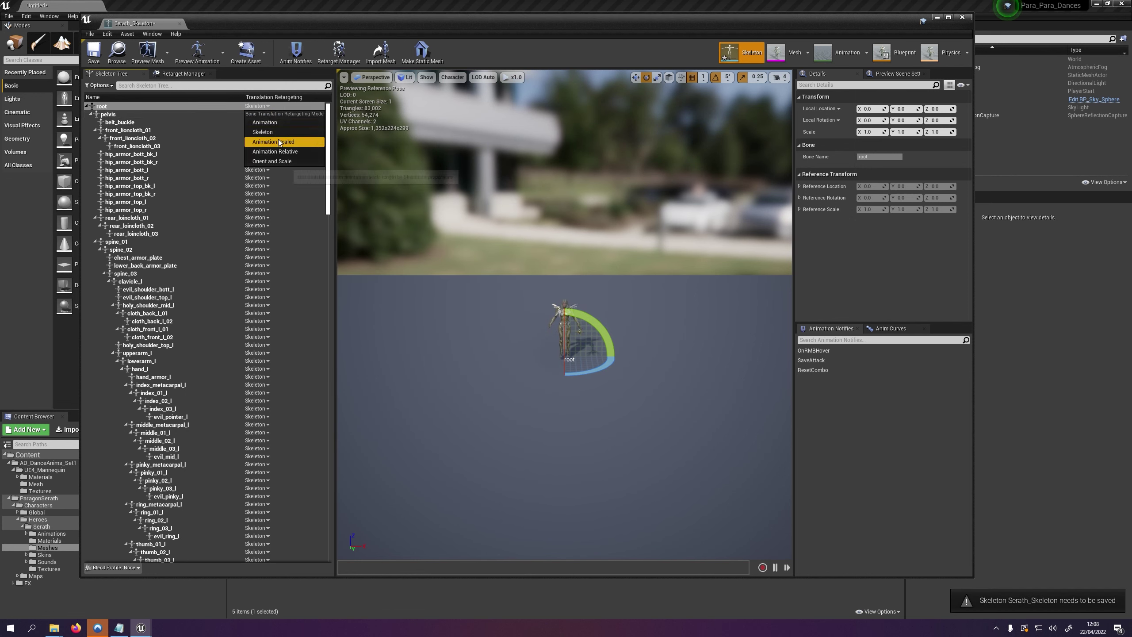
pyautogui.click(281, 122)
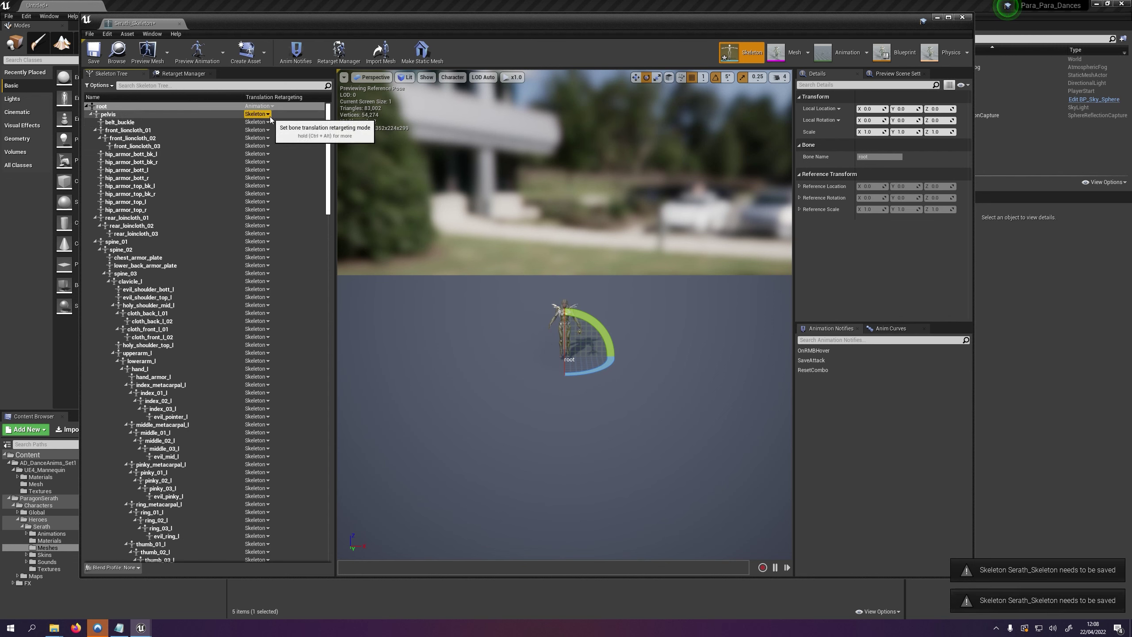
pyautogui.click(268, 114)
pyautogui.click(292, 151)
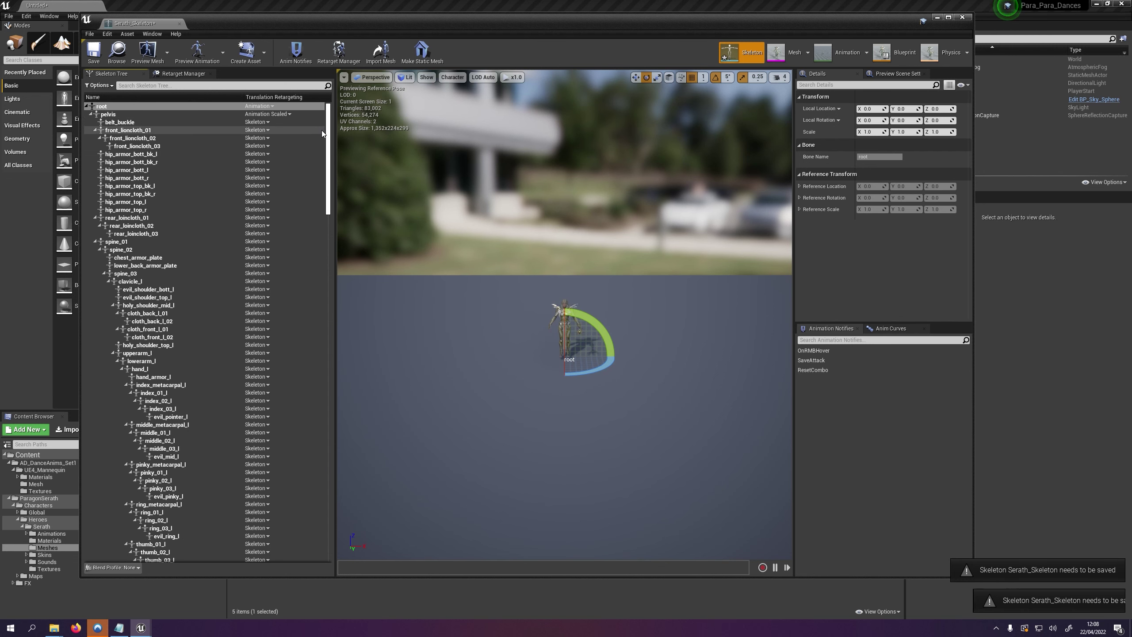
# Set ik_foot_root, ik_foot_l and ik_foot_r retargeting to Animation
pyautogui.moveTo(328, 148); pyautogui.dragTo(327, 495)
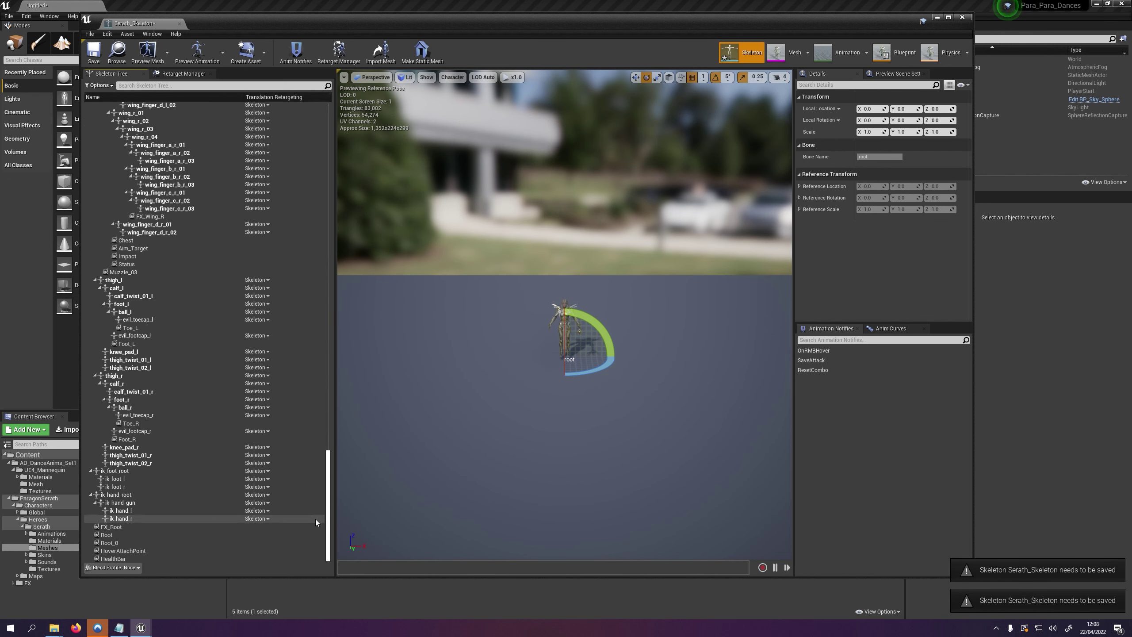
pyautogui.click(269, 472)
pyautogui.click(276, 490)
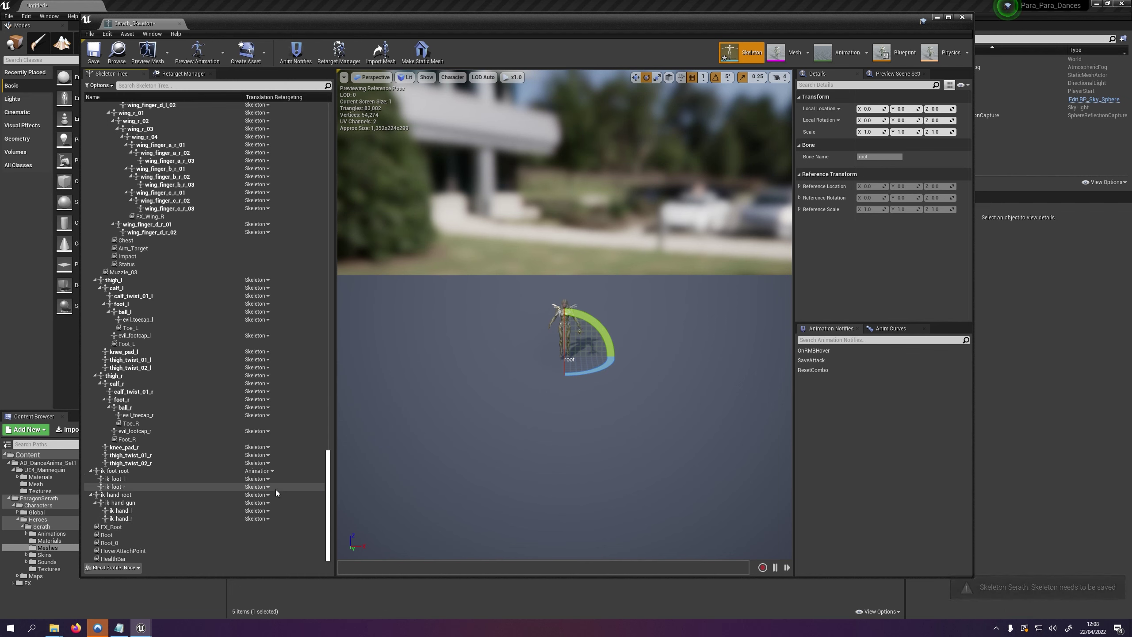
pyautogui.click(269, 487)
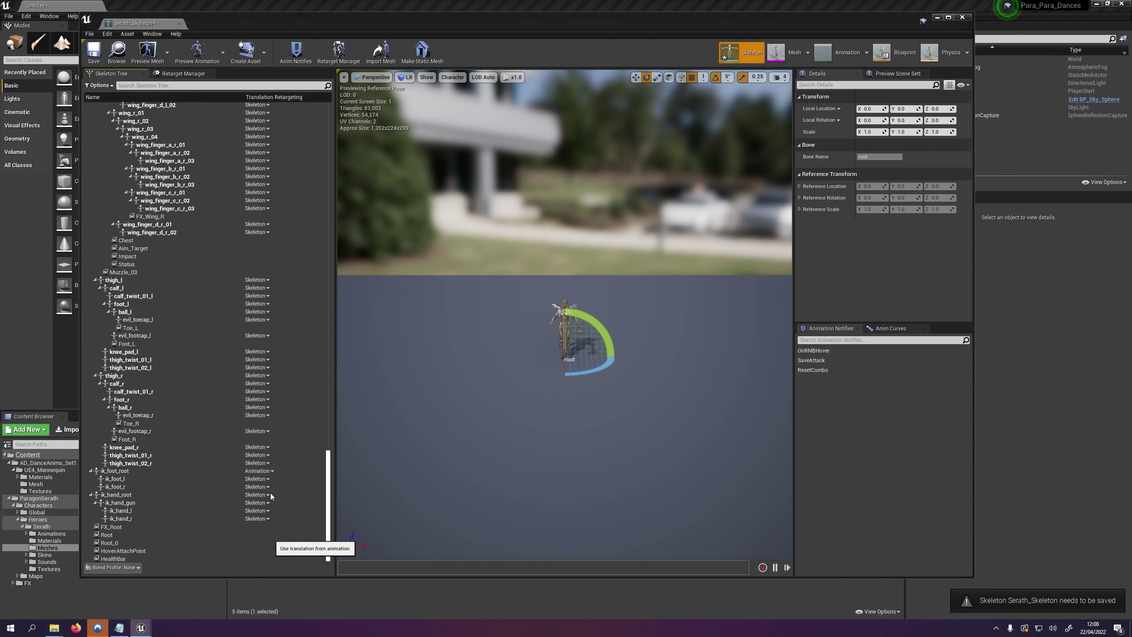
pyautogui.click(271, 495)
pyautogui.click(269, 487)
pyautogui.click(270, 506)
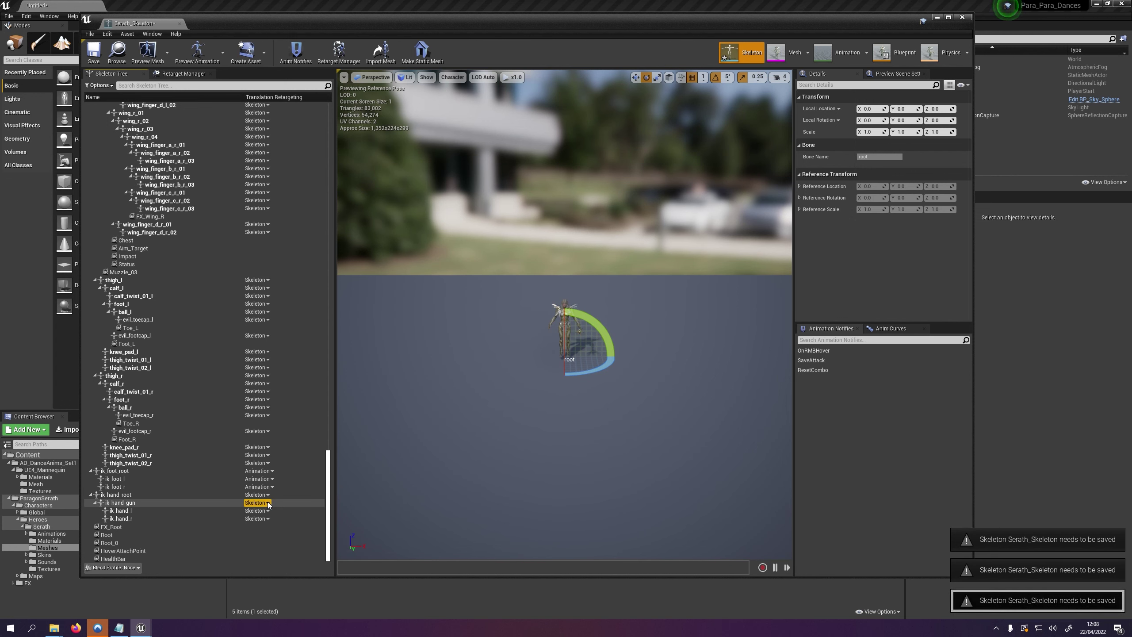
# Set ik_hand_root, ik_hand_gun, ik_hand_l and ik_hand_r to Animation, then save and close
pyautogui.click(269, 495)
pyautogui.click(270, 507)
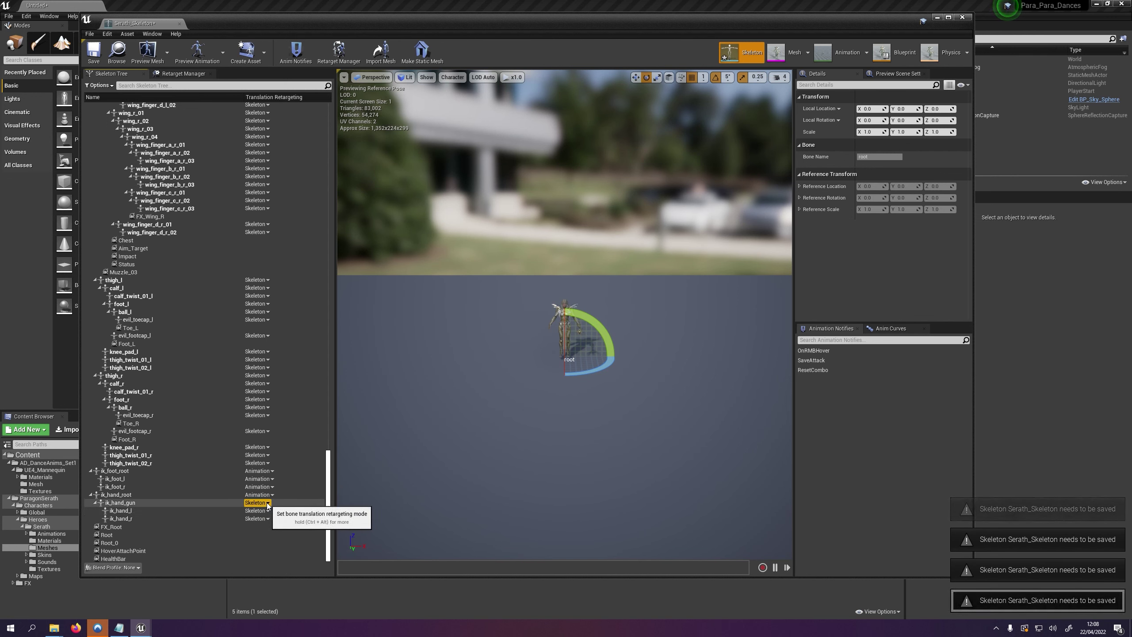
pyautogui.click(268, 503)
pyautogui.click(263, 518)
pyautogui.click(268, 511)
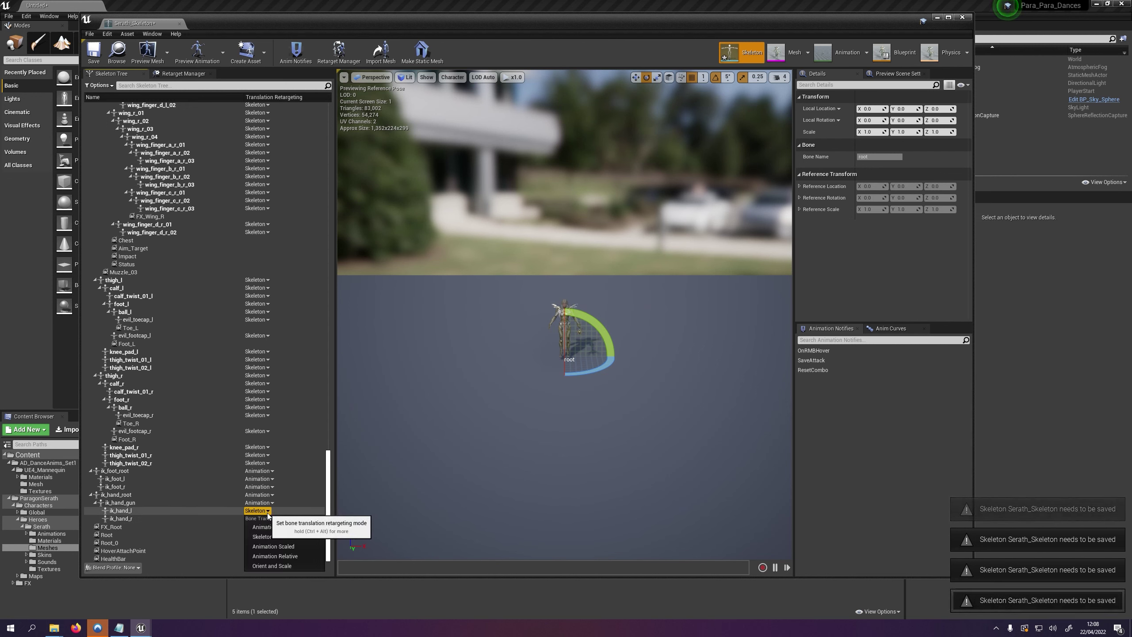
pyautogui.click(263, 527)
pyautogui.click(268, 519)
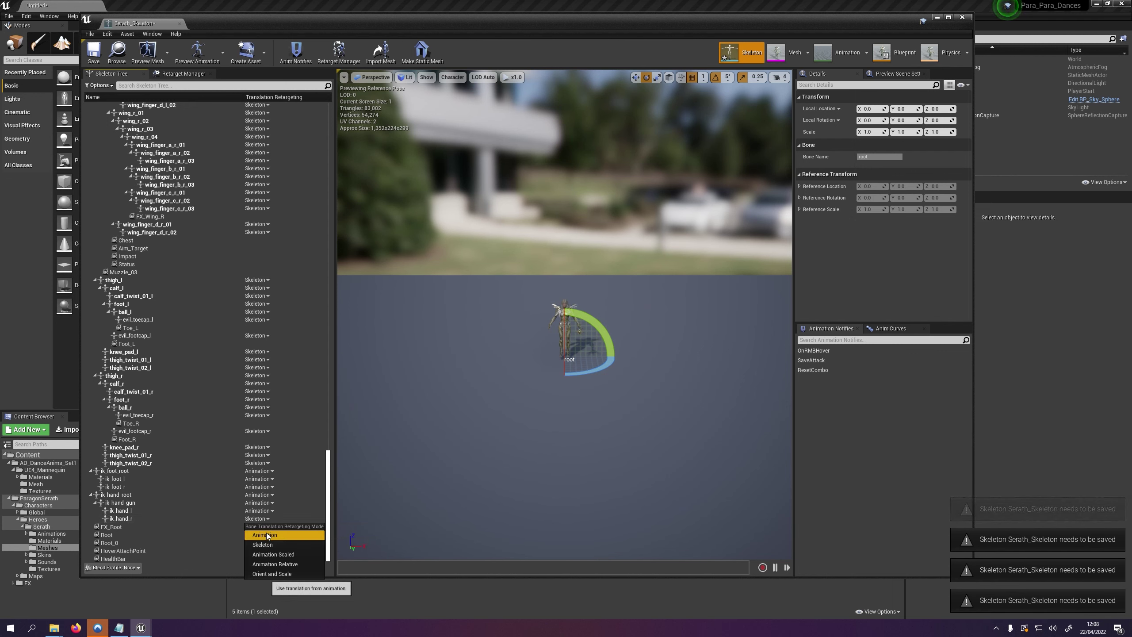
pyautogui.click(266, 534)
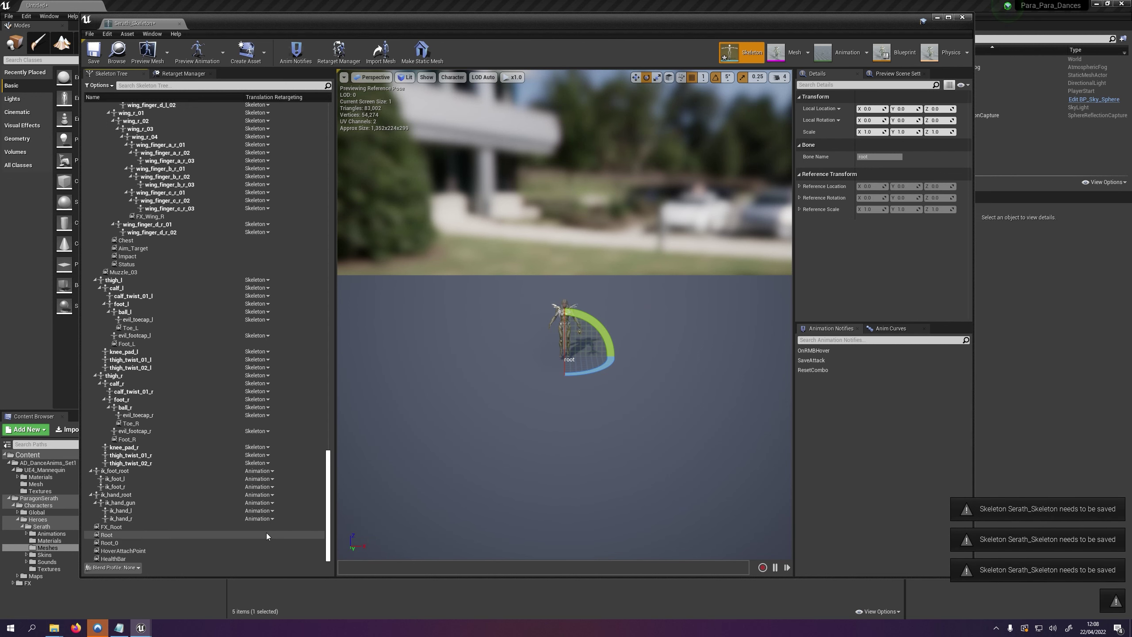
pyautogui.click(94, 53)
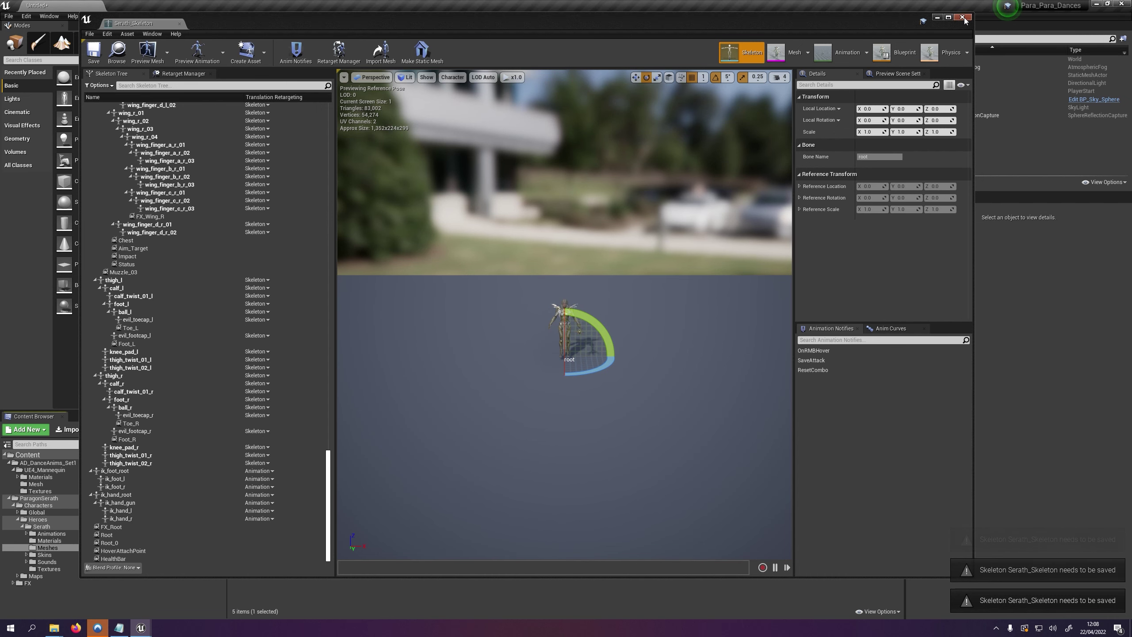
pyautogui.click(962, 18)
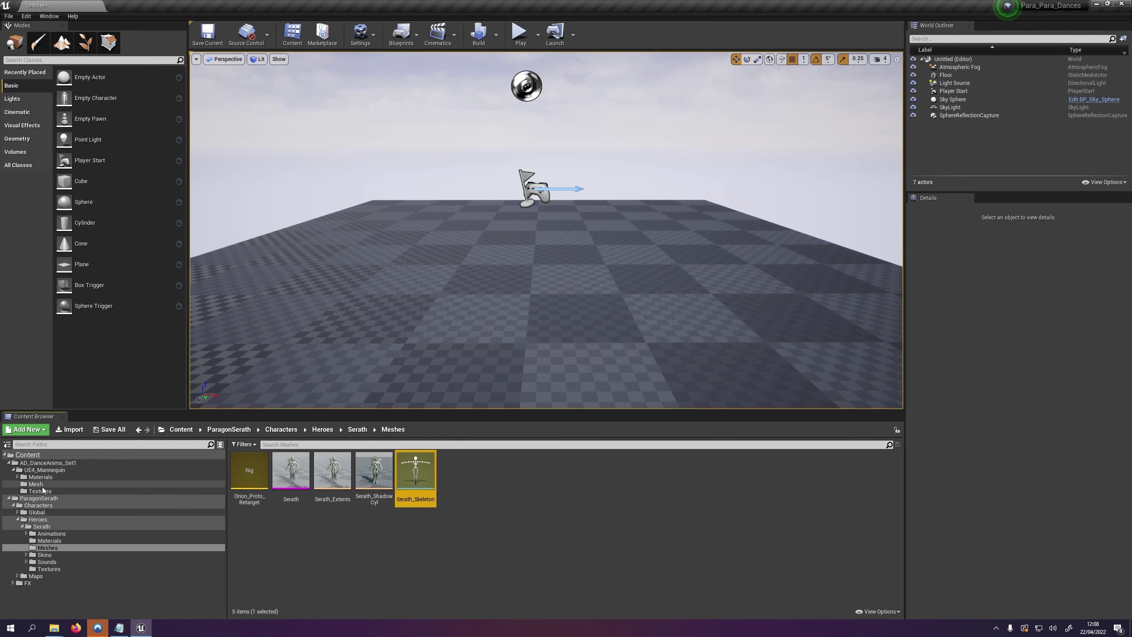
# Reopen UE4_Mannequin_Skeleton from the Mesh folder and bring up its Retarget Manager
pyautogui.click(151, 485)
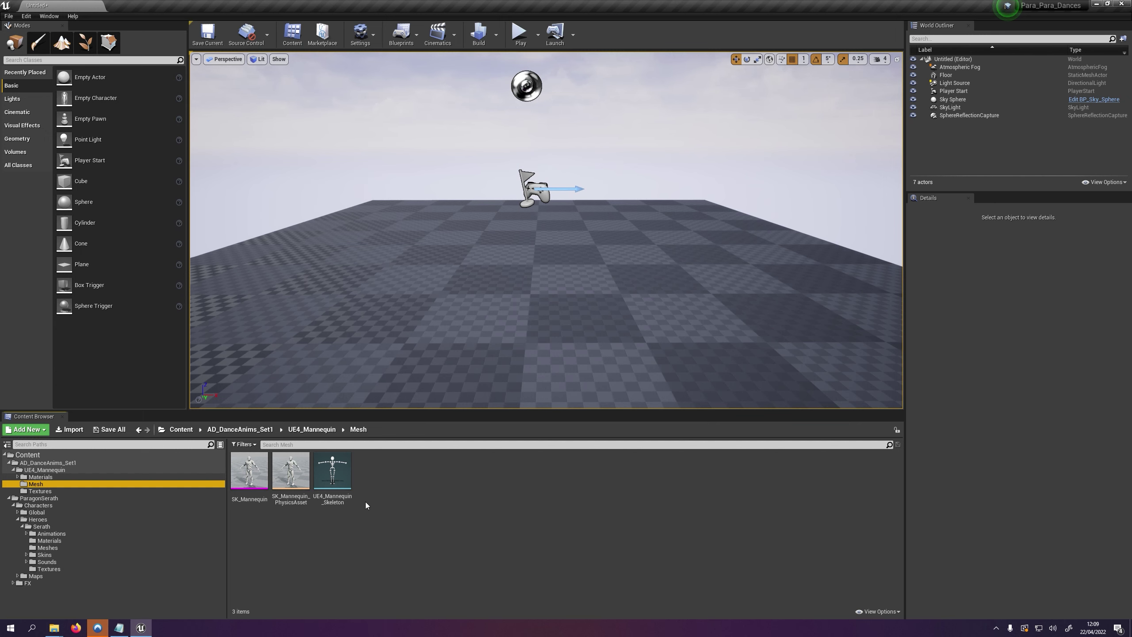
pyautogui.doubleClick(347, 486)
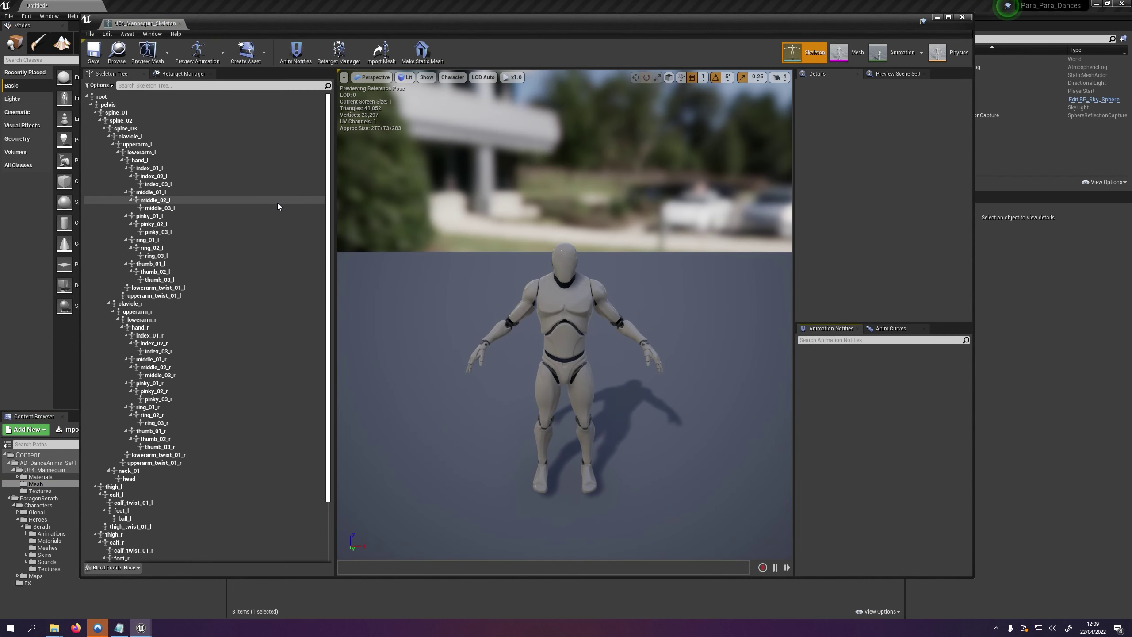
pyautogui.click(338, 58)
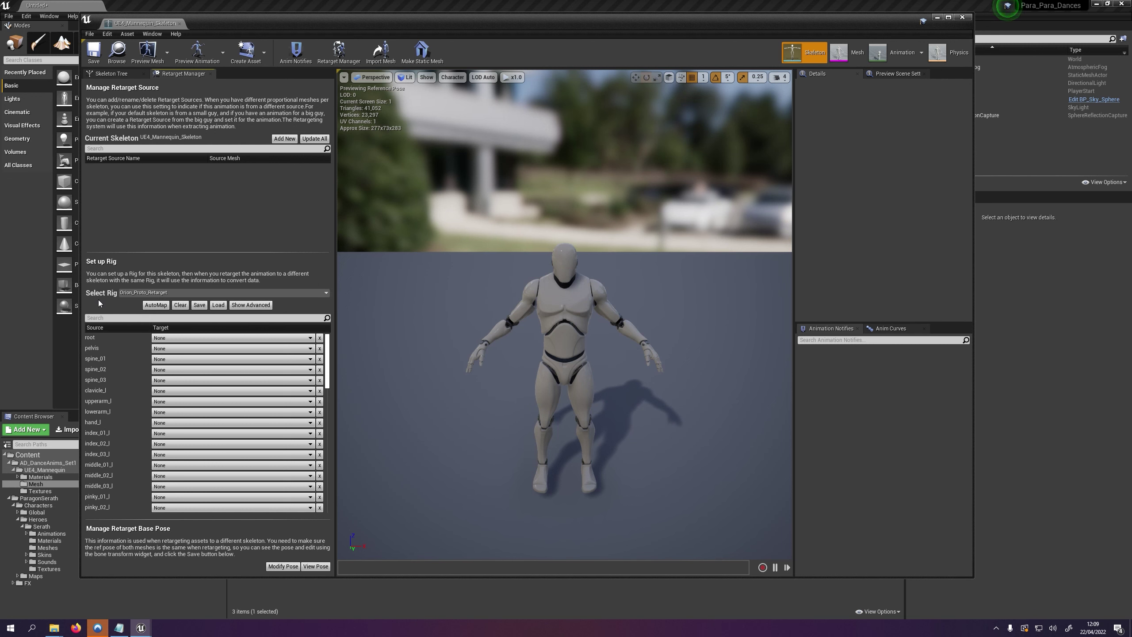
# Assign the Humanoid rig to the mannequin skeleton and reveal the advanced finger and twist mappings
pyautogui.click(143, 294)
pyautogui.click(148, 310)
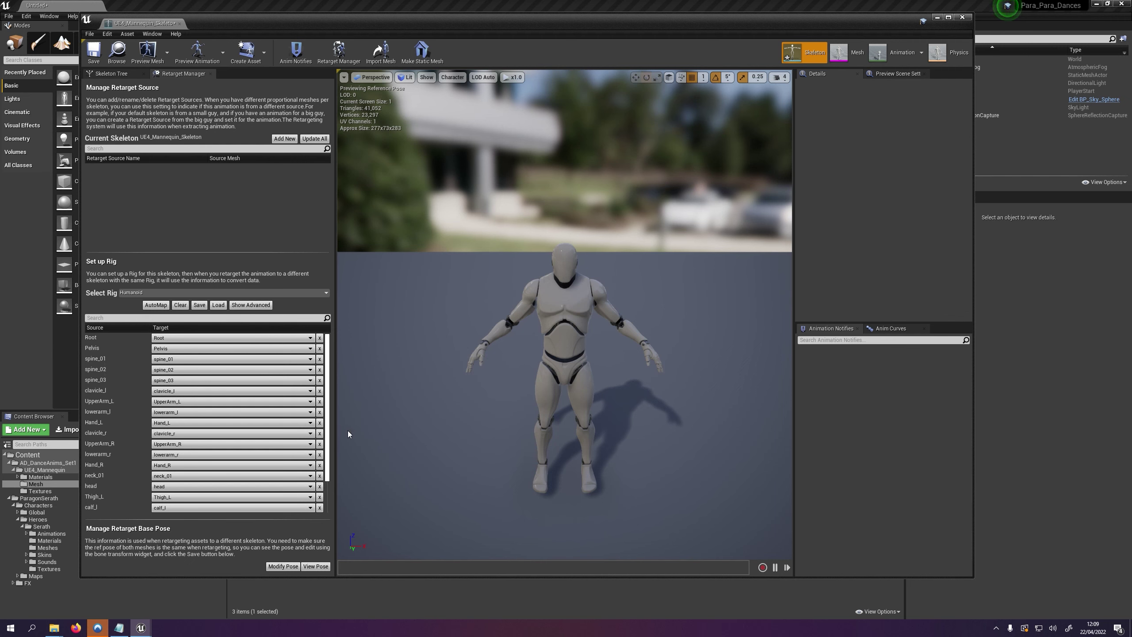
pyautogui.scroll(-2, 331, 430)
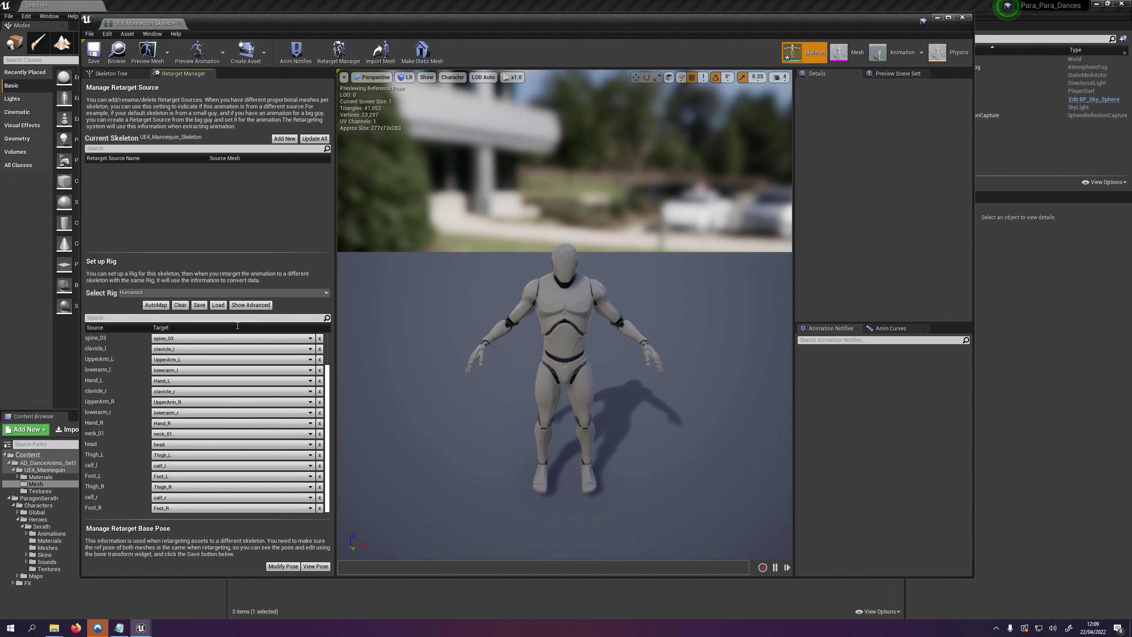
pyautogui.click(265, 307)
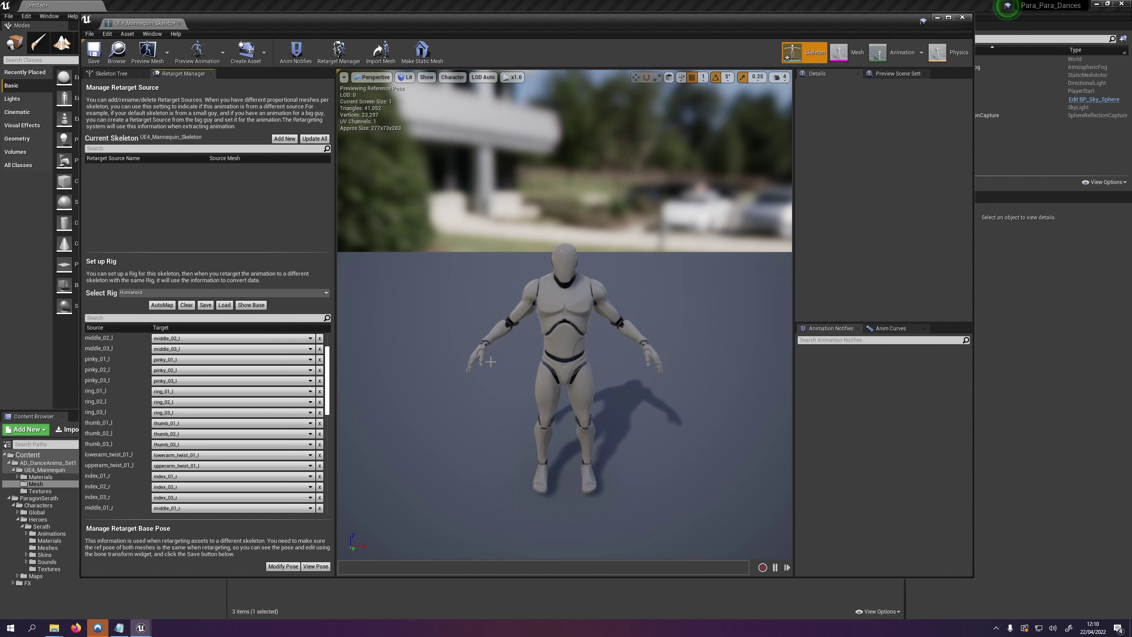
pyautogui.moveTo(327, 368); pyautogui.dragTo(369, 465)
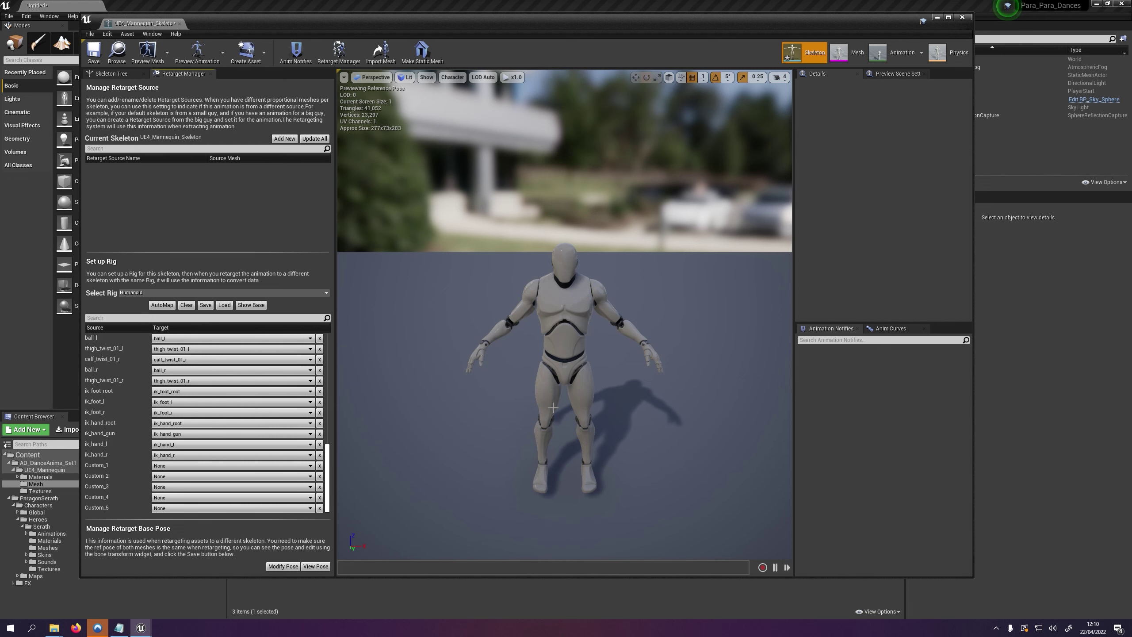
# Rotate the mannequin's thighs and forearms to adjust its pose
pyautogui.moveTo(479, 474); pyautogui.dragTo(485, 449)
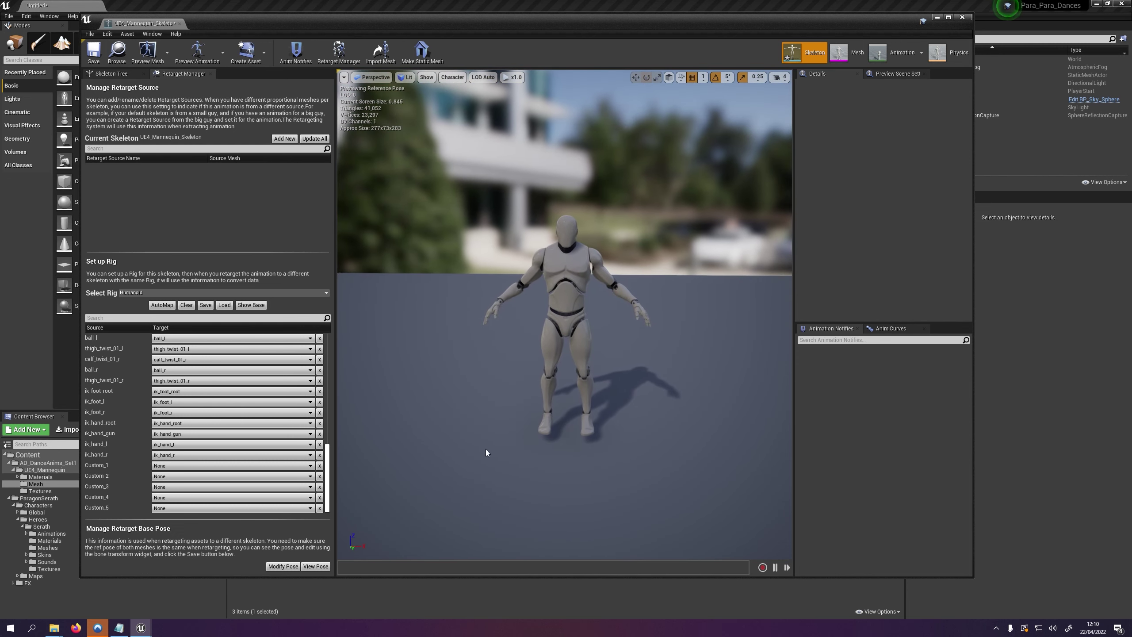
pyautogui.click(559, 353)
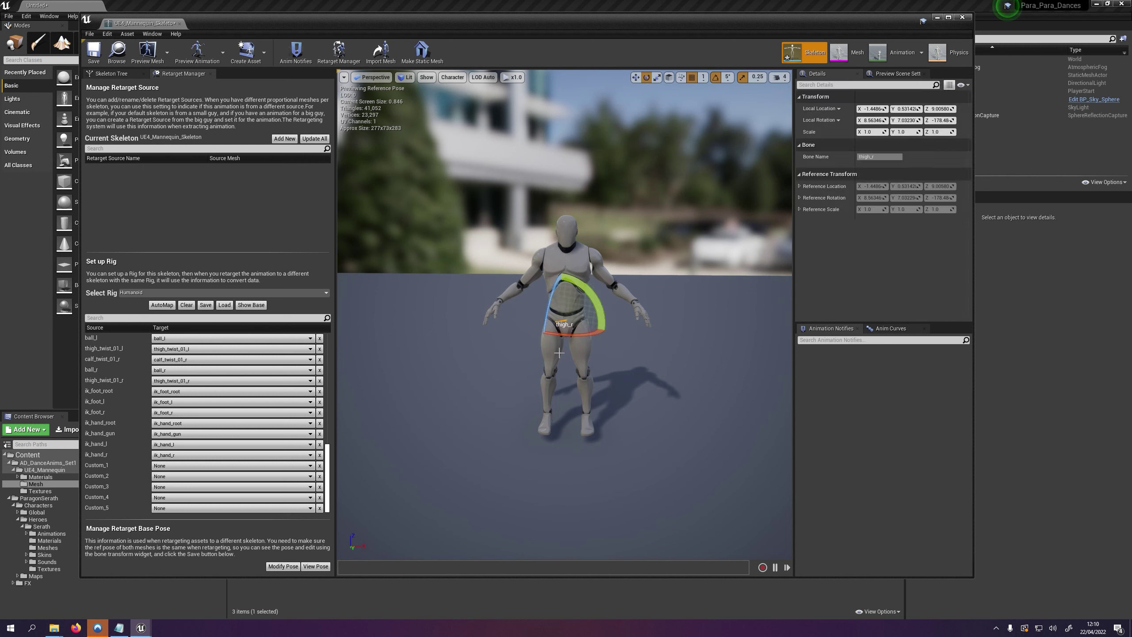
pyautogui.moveTo(550, 371); pyautogui.dragTo(592, 355)
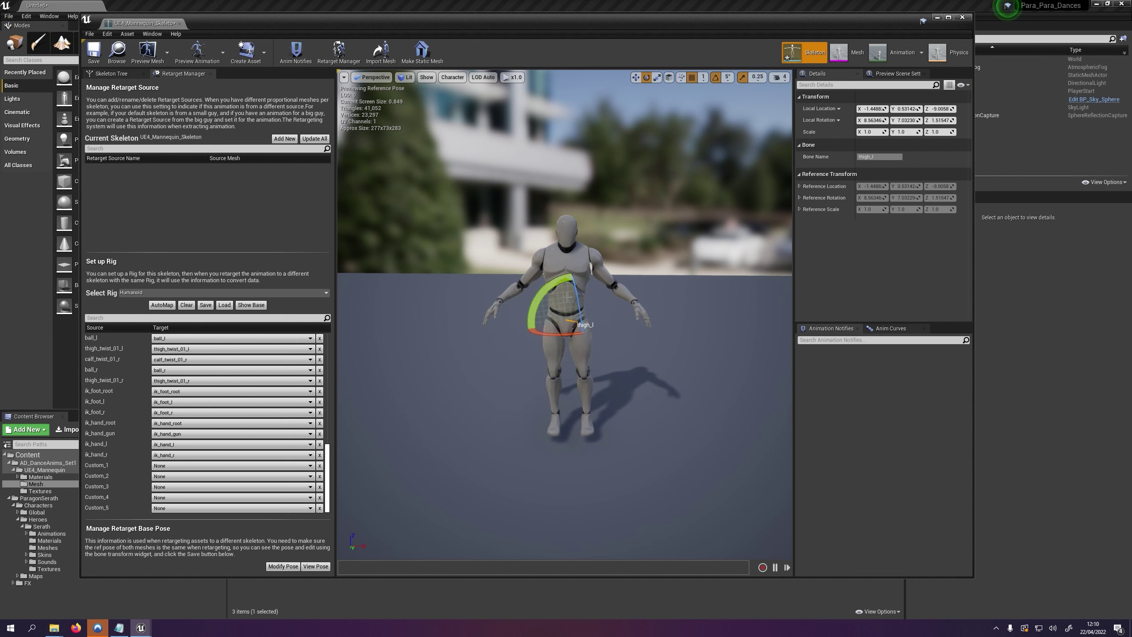
pyautogui.moveTo(569, 297); pyautogui.dragTo(585, 364)
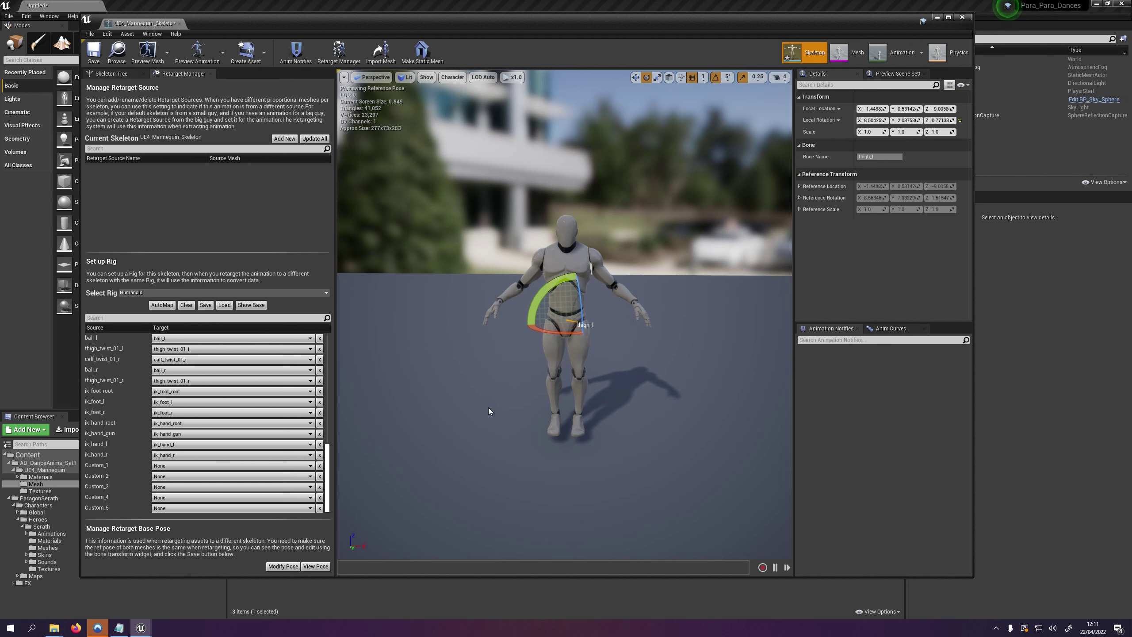
pyautogui.keyDown('alt'); pyautogui.moveTo(488, 408); pyautogui.dragTo(499, 372); pyautogui.keyUp('alt')
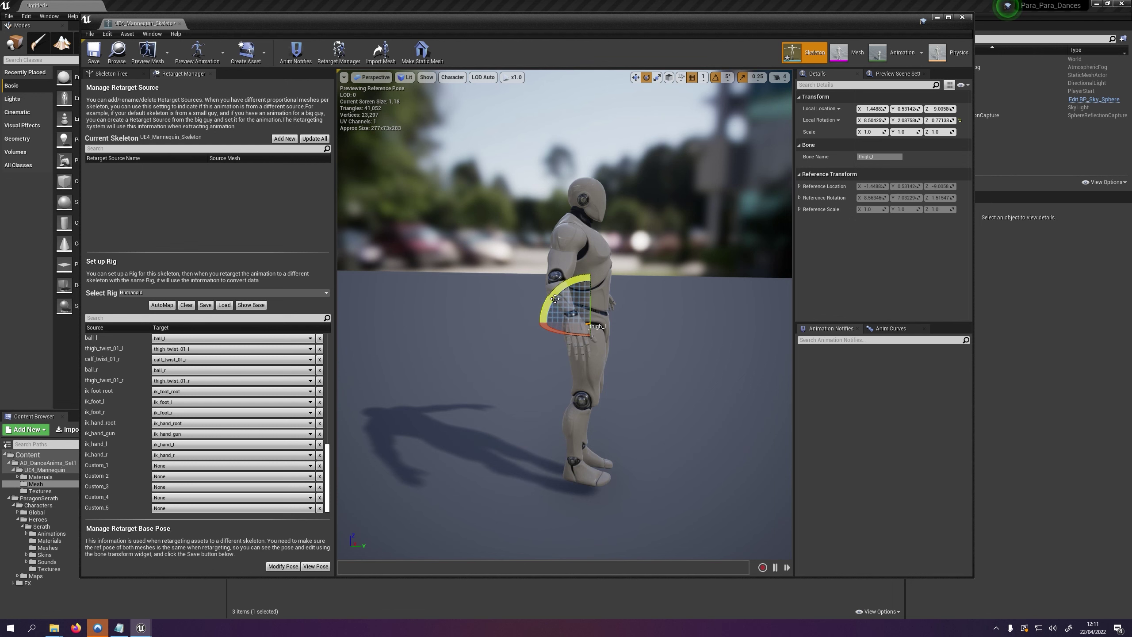
pyautogui.click(556, 281)
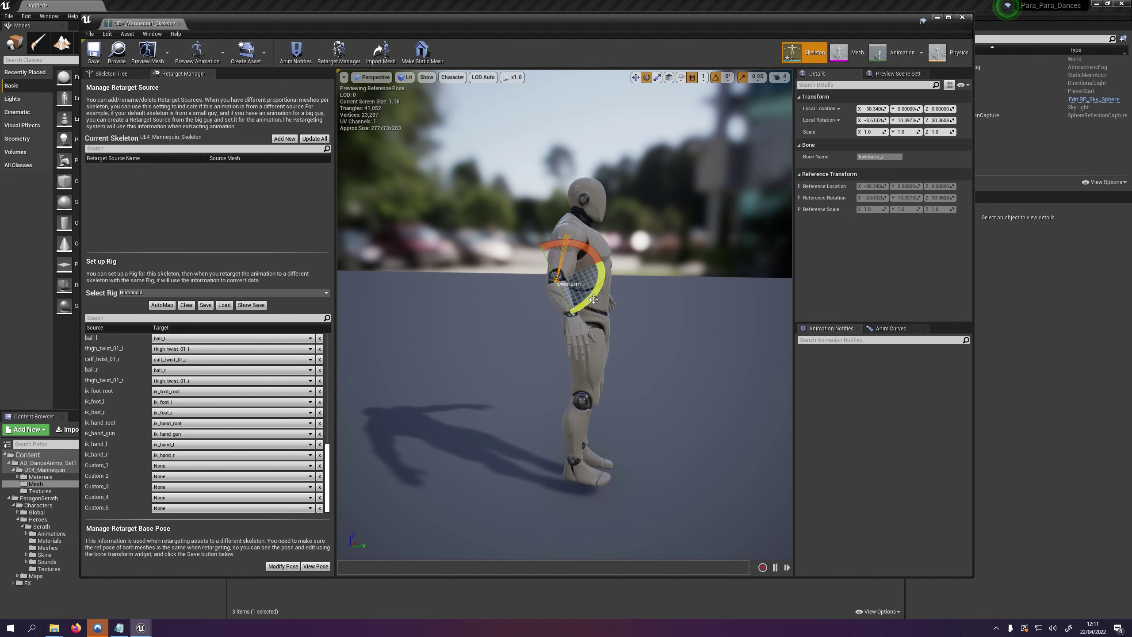
pyautogui.moveTo(593, 299); pyautogui.dragTo(505, 276)
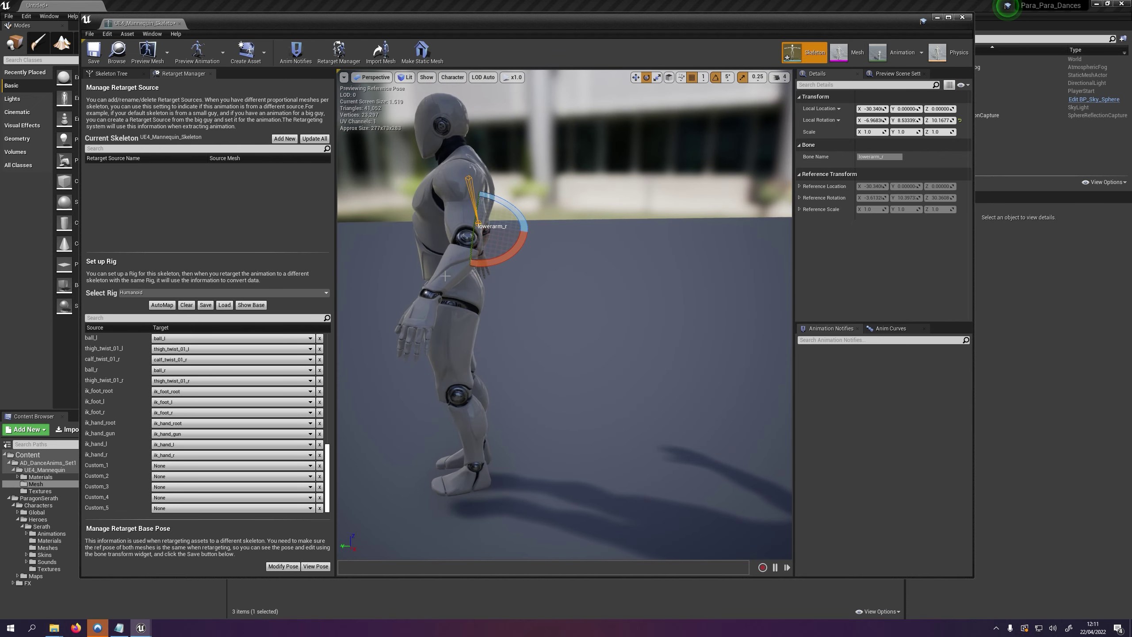
pyautogui.click(465, 287)
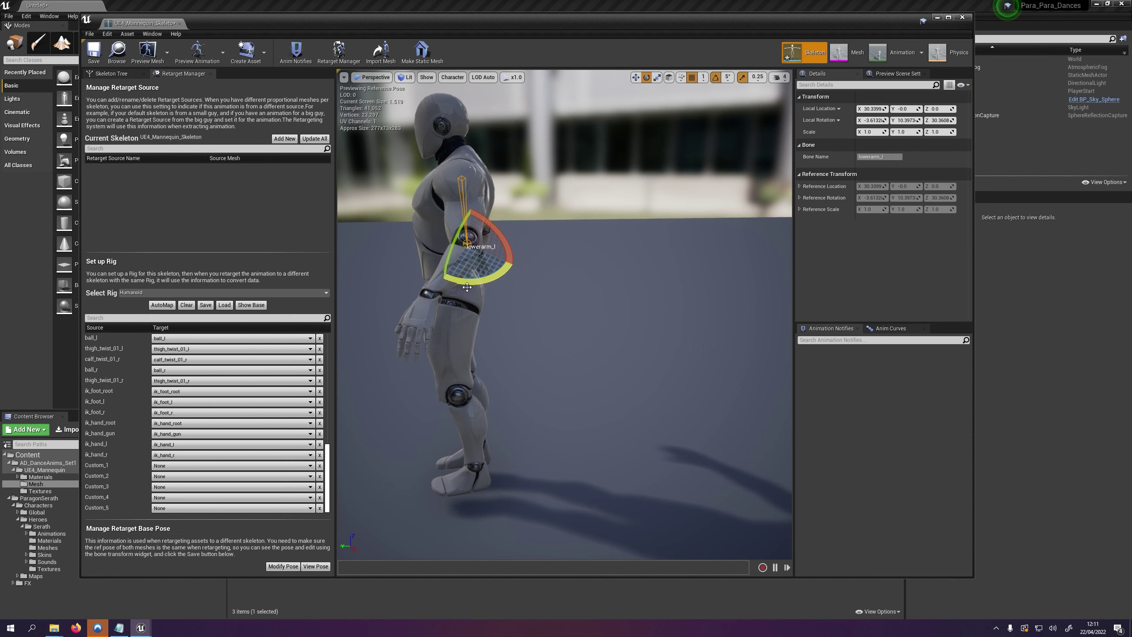
pyautogui.moveTo(466, 287); pyautogui.dragTo(555, 267)
pyautogui.click(563, 293)
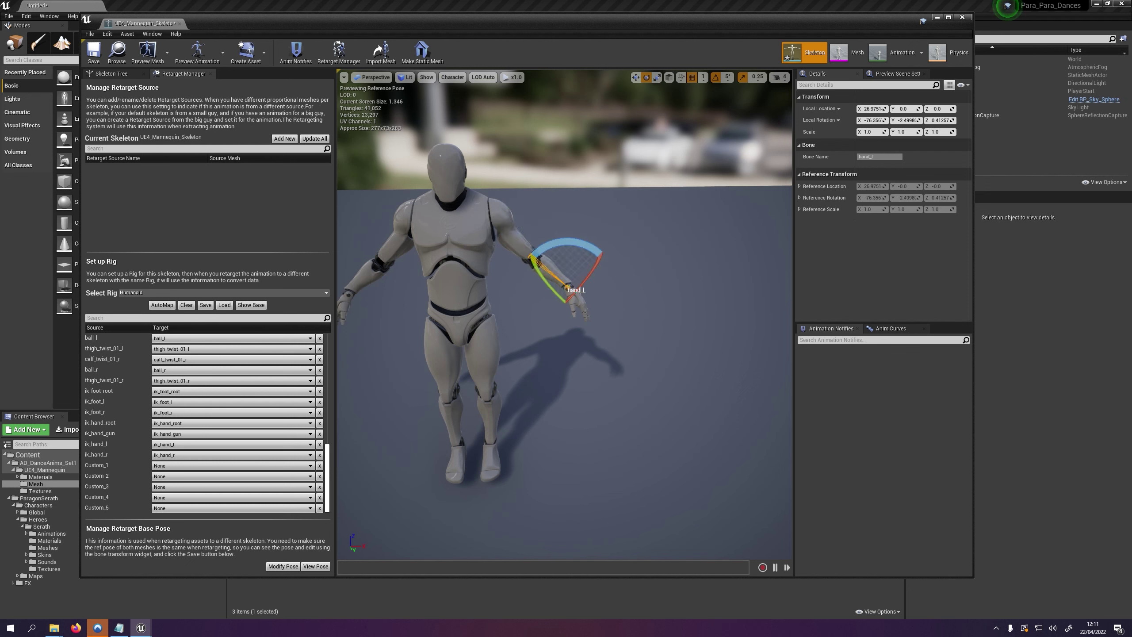
pyautogui.keyDown('alt'); pyautogui.moveTo(561, 253); pyautogui.dragTo(333, 553); pyautogui.keyUp('alt')
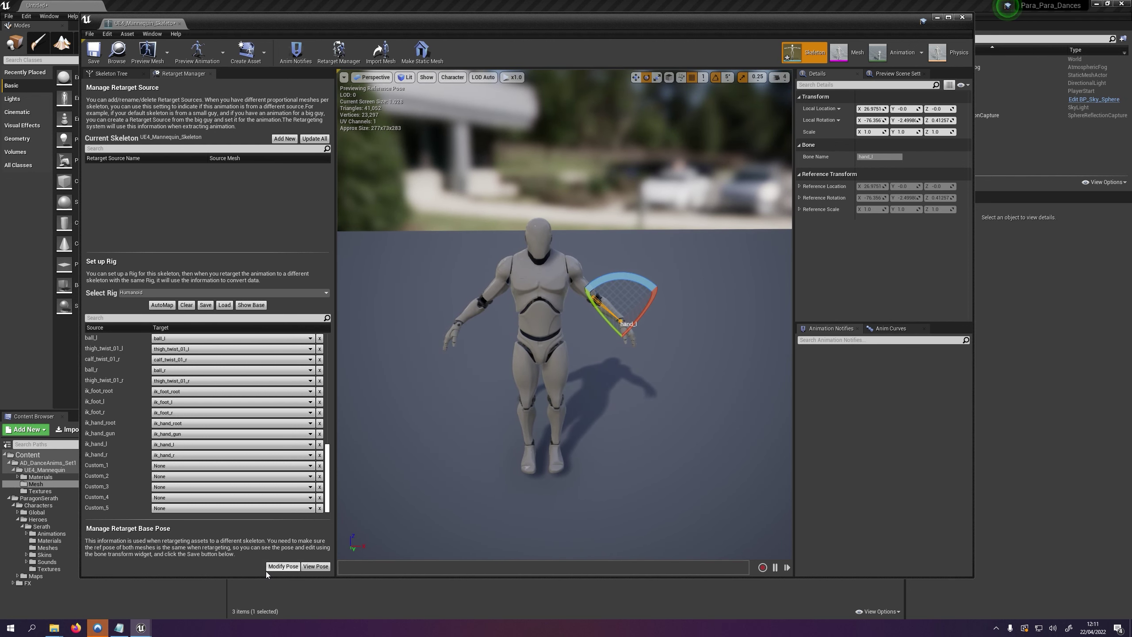
# Apply Use CurrentPose as the retarget base pose, save and close, and show Serath's Meshes
pyautogui.click(282, 568)
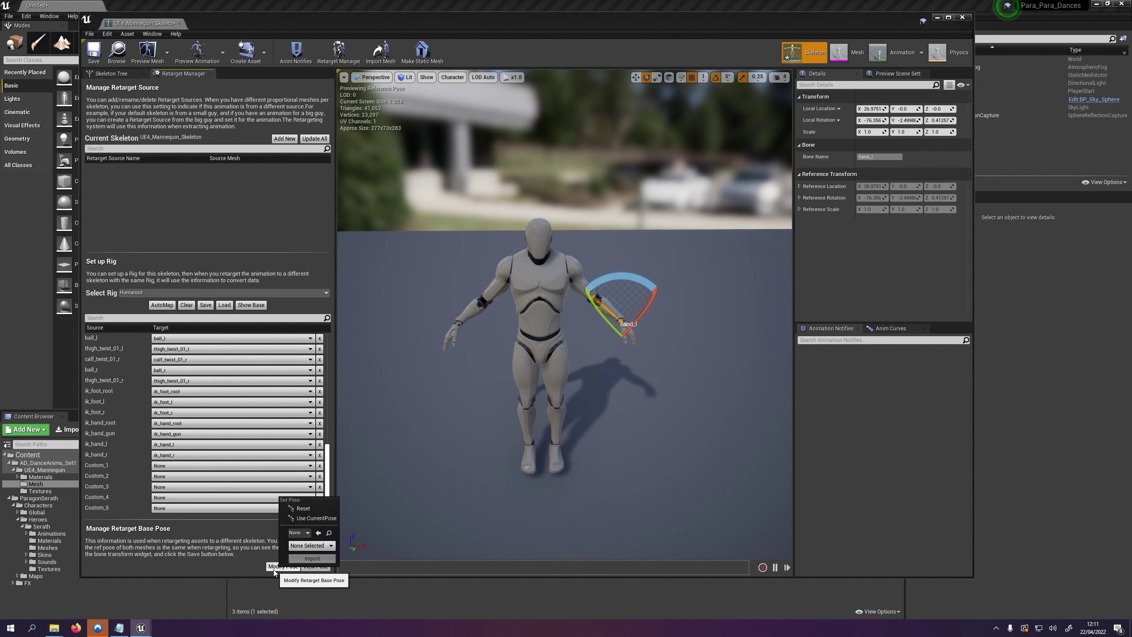
pyautogui.click(314, 518)
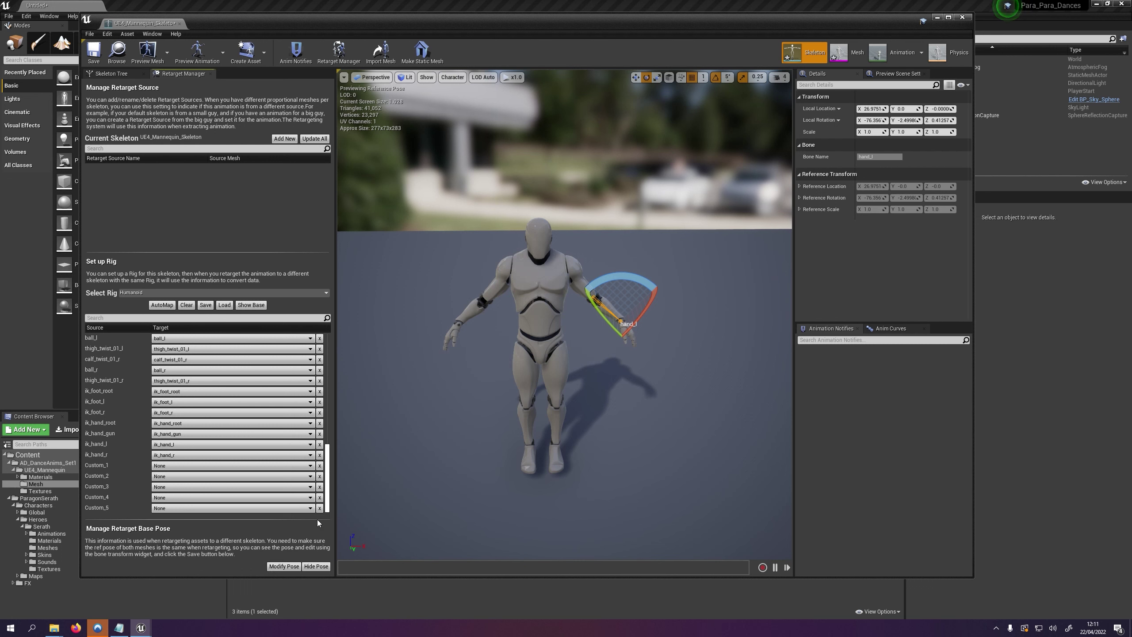
pyautogui.click(93, 49)
pyautogui.click(962, 17)
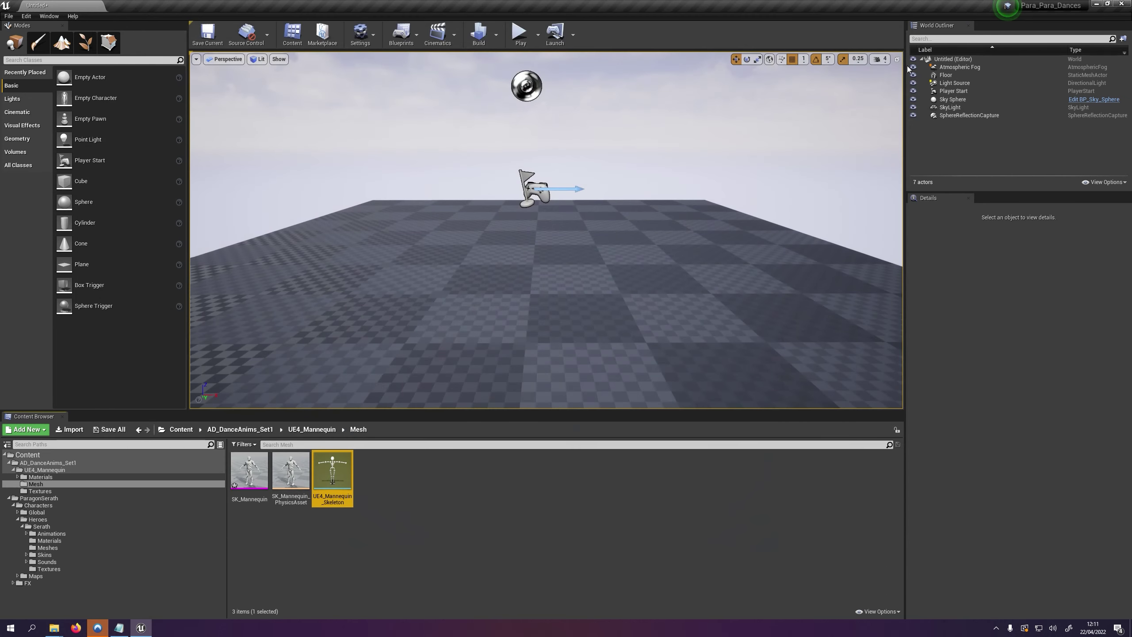
pyautogui.click(47, 547)
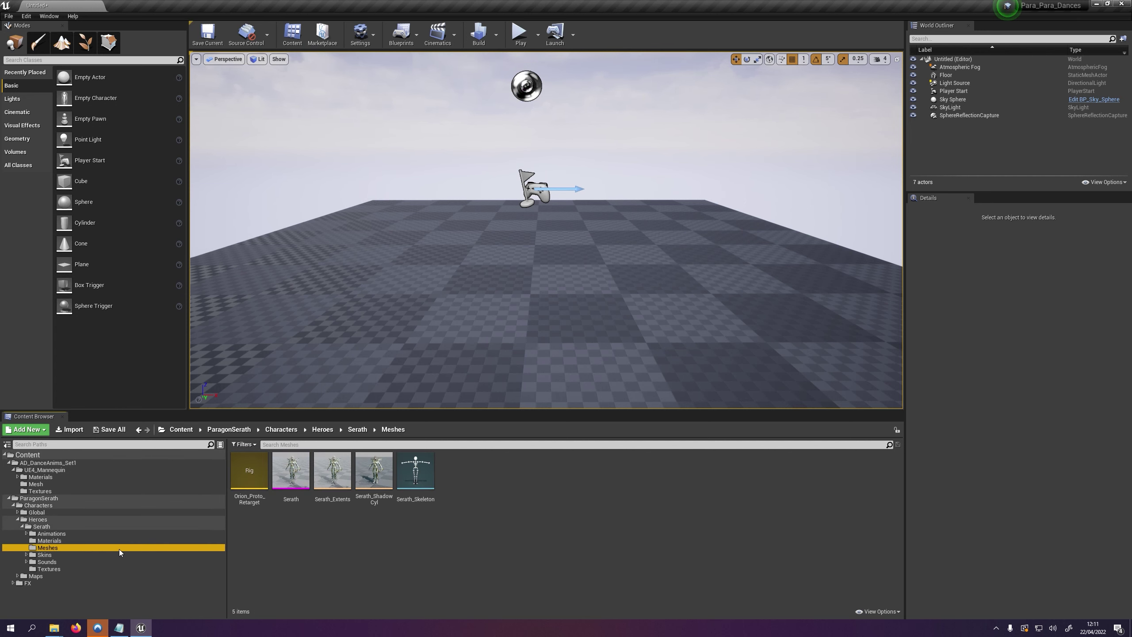
# Open Serath_Skeleton, assign the Humanoid rig, show advanced mappings, and save with Ctrl+S
pyautogui.doubleClick(424, 484)
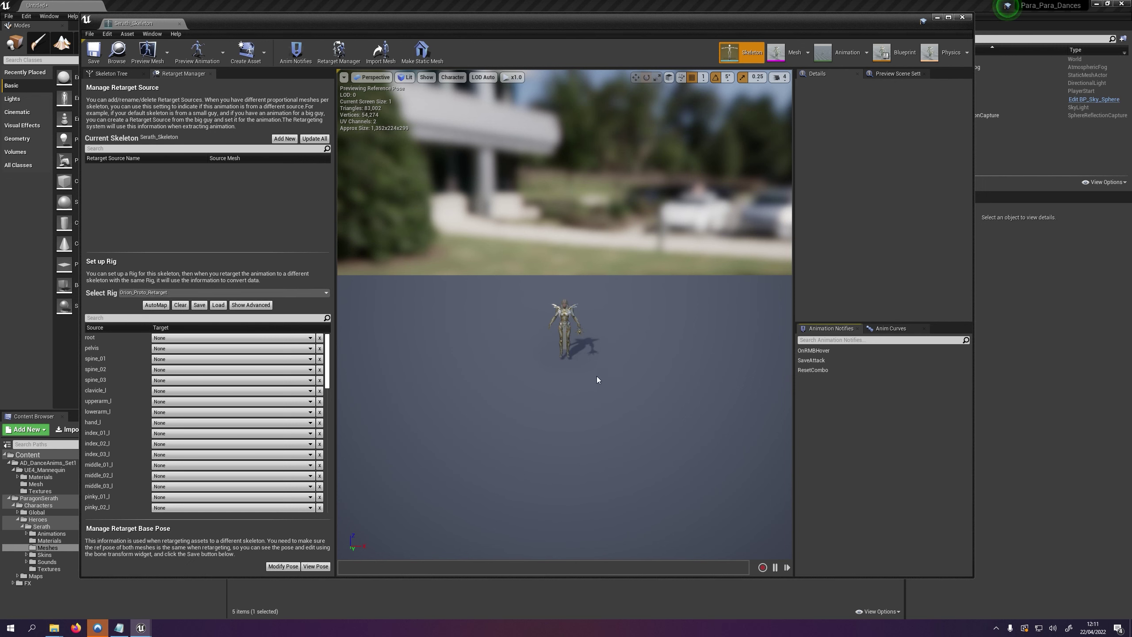
pyautogui.scroll(6, 568, 382)
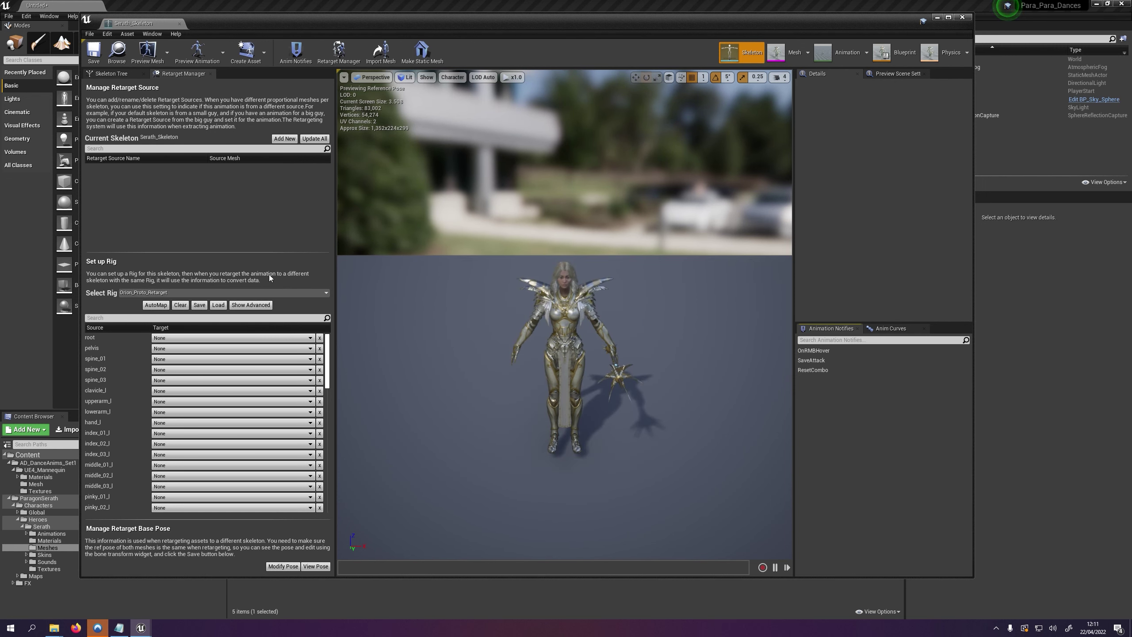
pyautogui.click(164, 293)
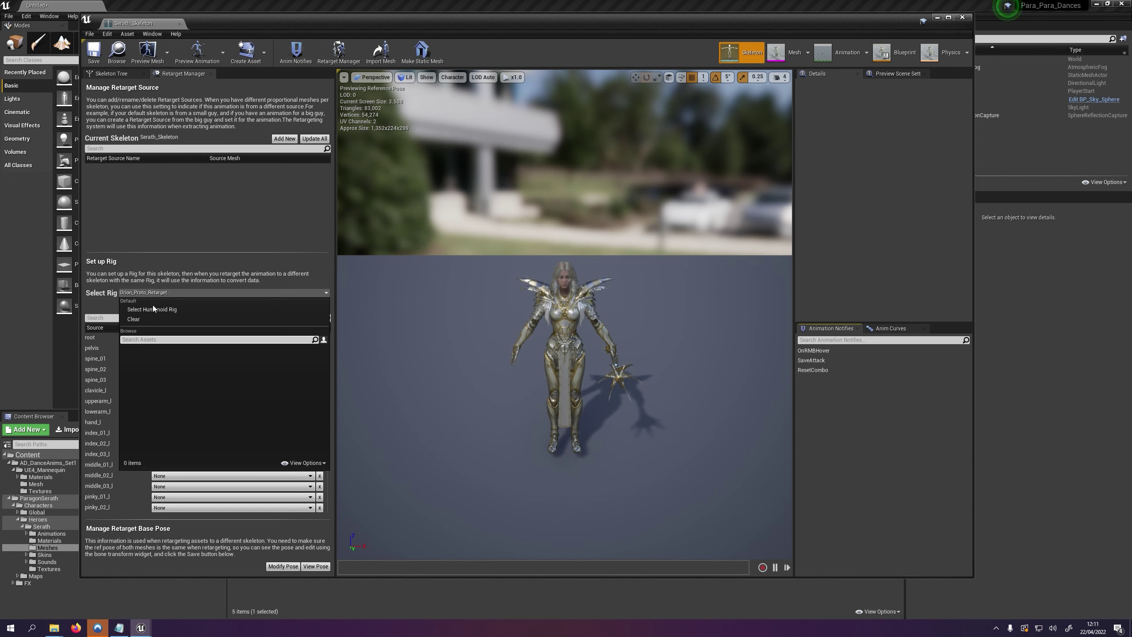
pyautogui.click(150, 310)
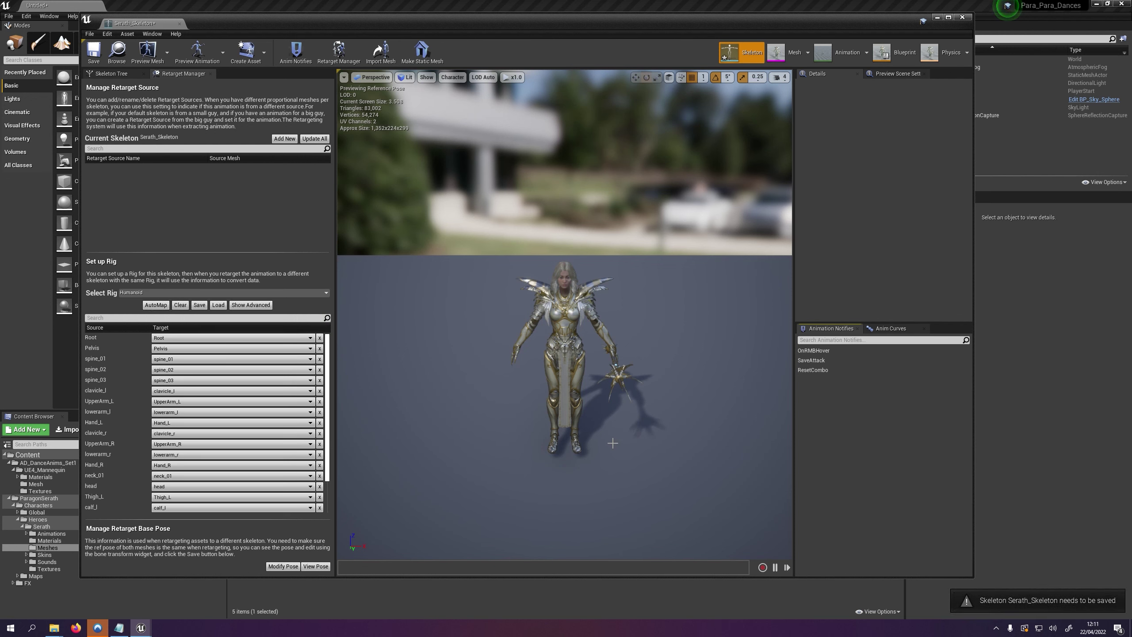
pyautogui.click(251, 305)
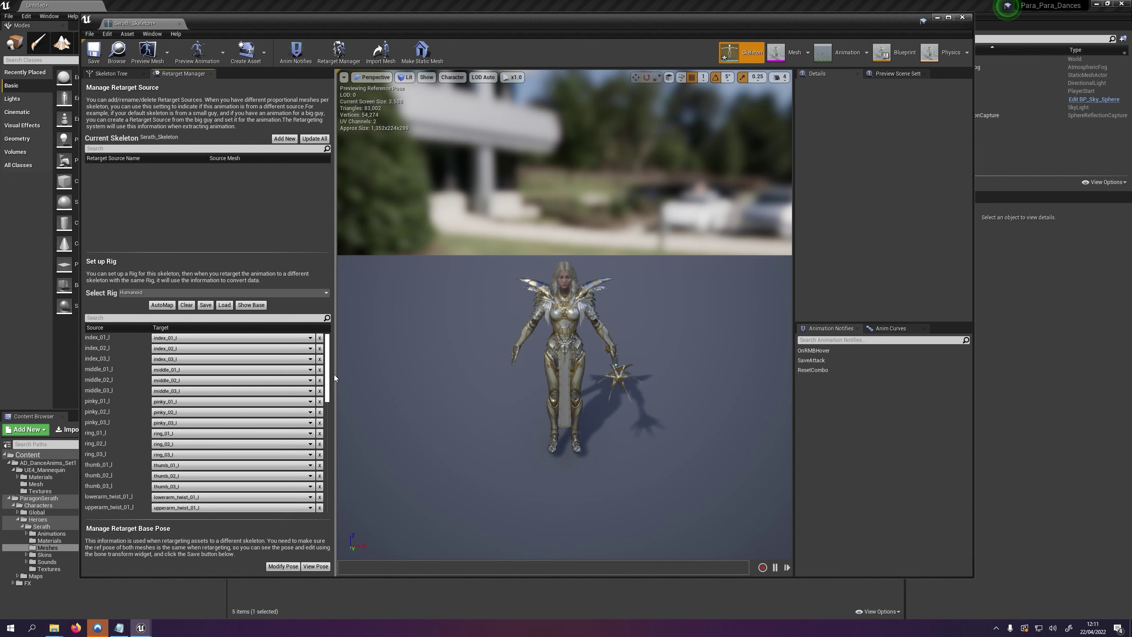
pyautogui.scroll(-5, 330, 392)
pyautogui.scroll(-1, 320, 425)
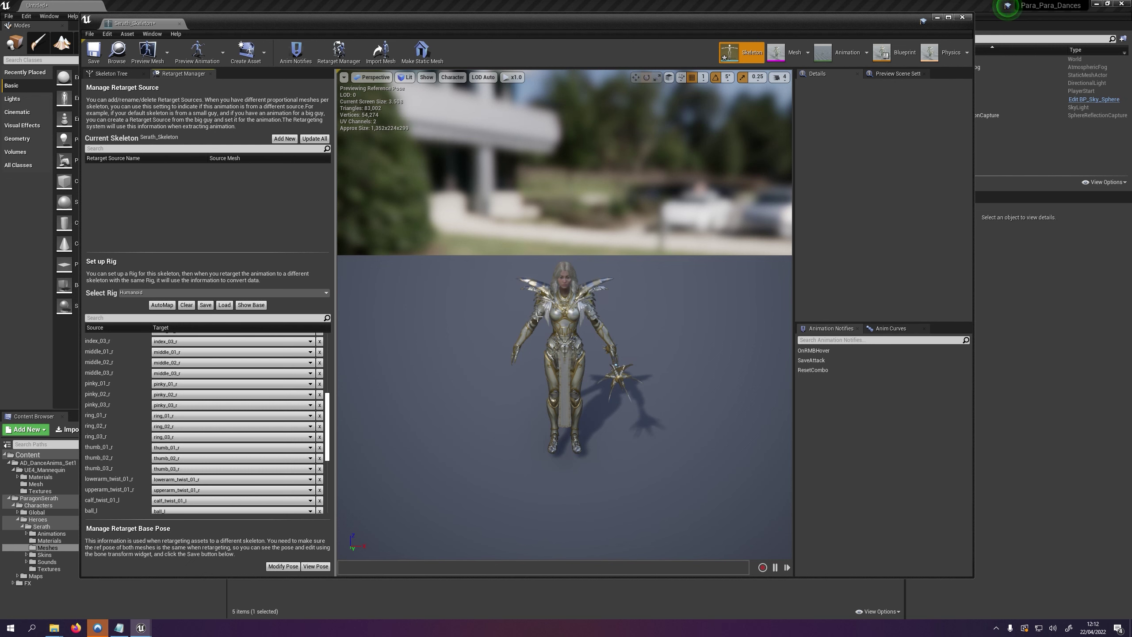
pyautogui.scroll(3, 581, 370)
pyautogui.moveTo(541, 446); pyautogui.dragTo(646, 443)
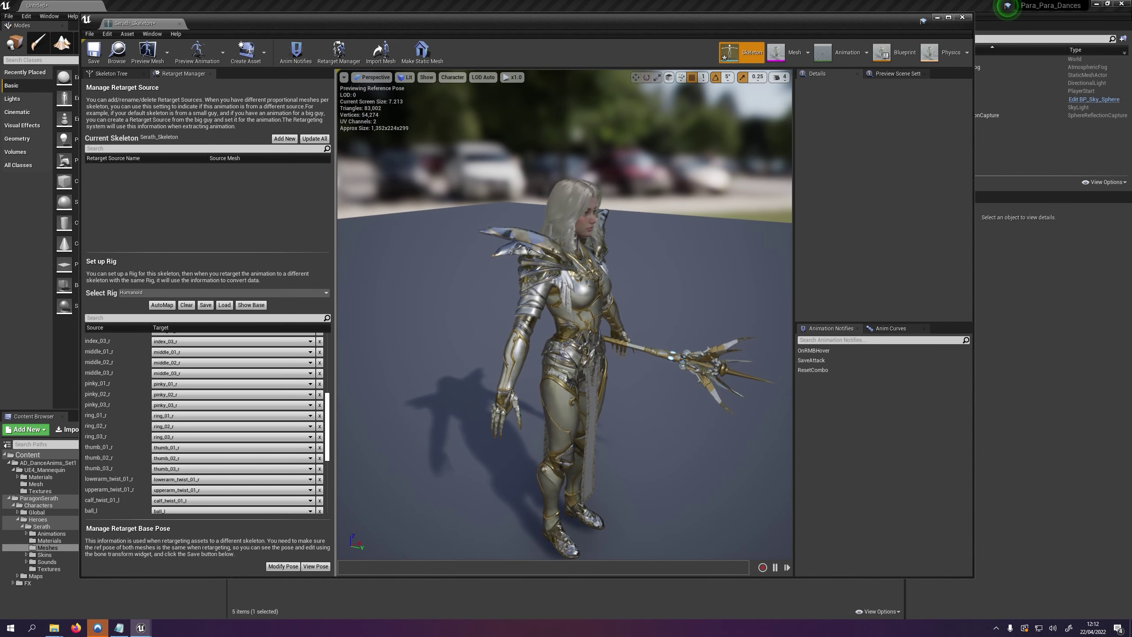
pyautogui.moveTo(529, 438); pyautogui.dragTo(472, 439)
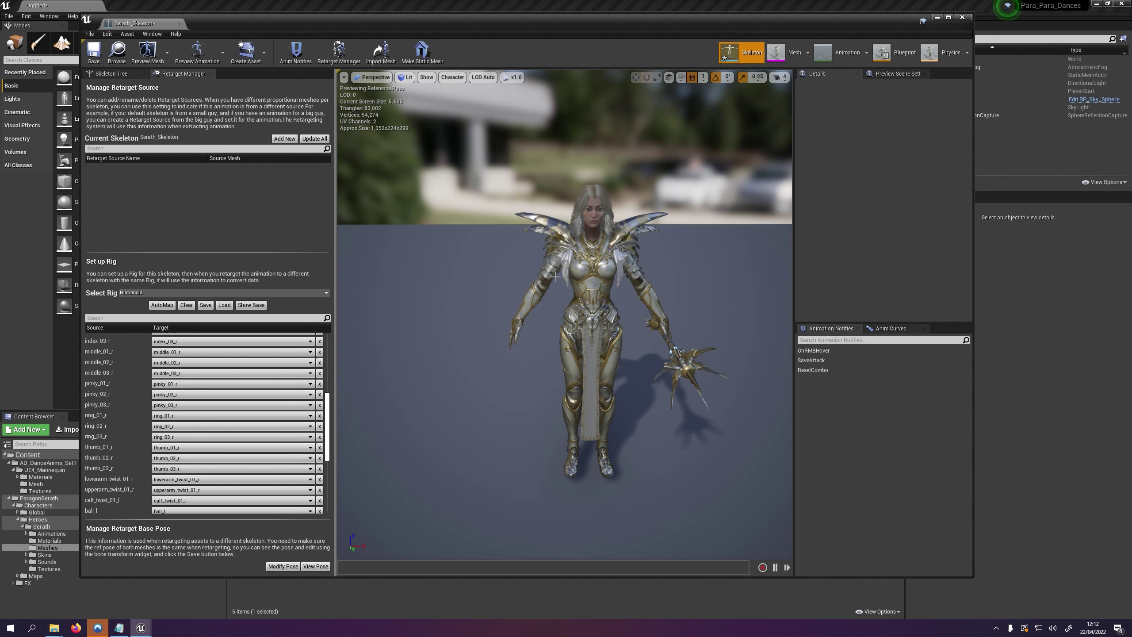
pyautogui.hotkey('ctrl', 's')
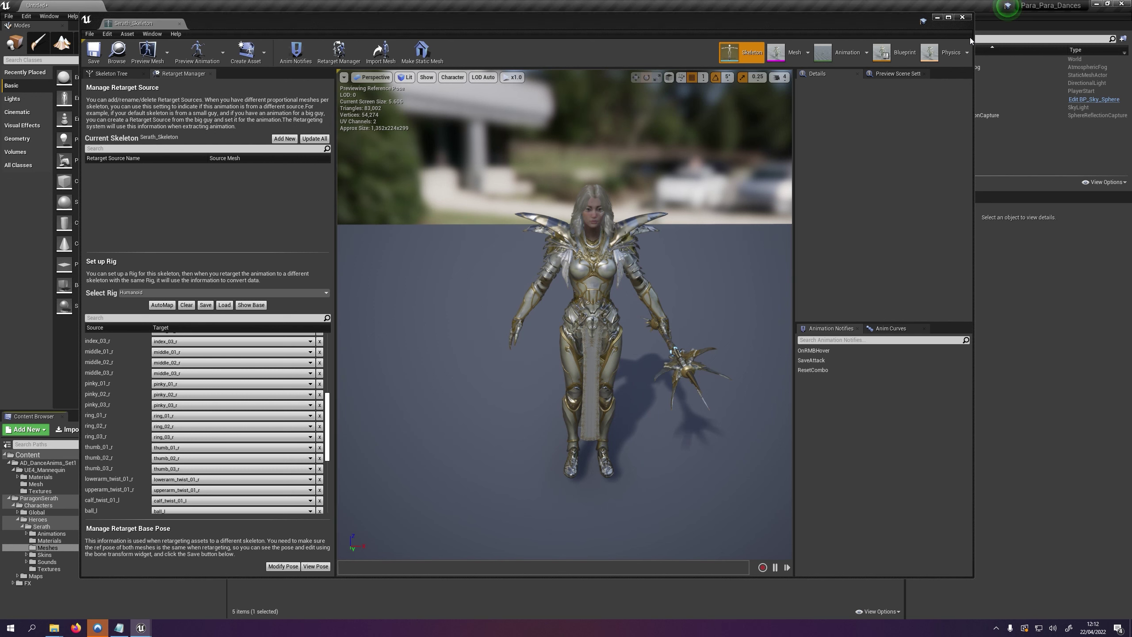
# Close the skeleton editor, place a Serath character in the level, and list the AD_DanceAnims_Set1 animations
pyautogui.click(962, 17)
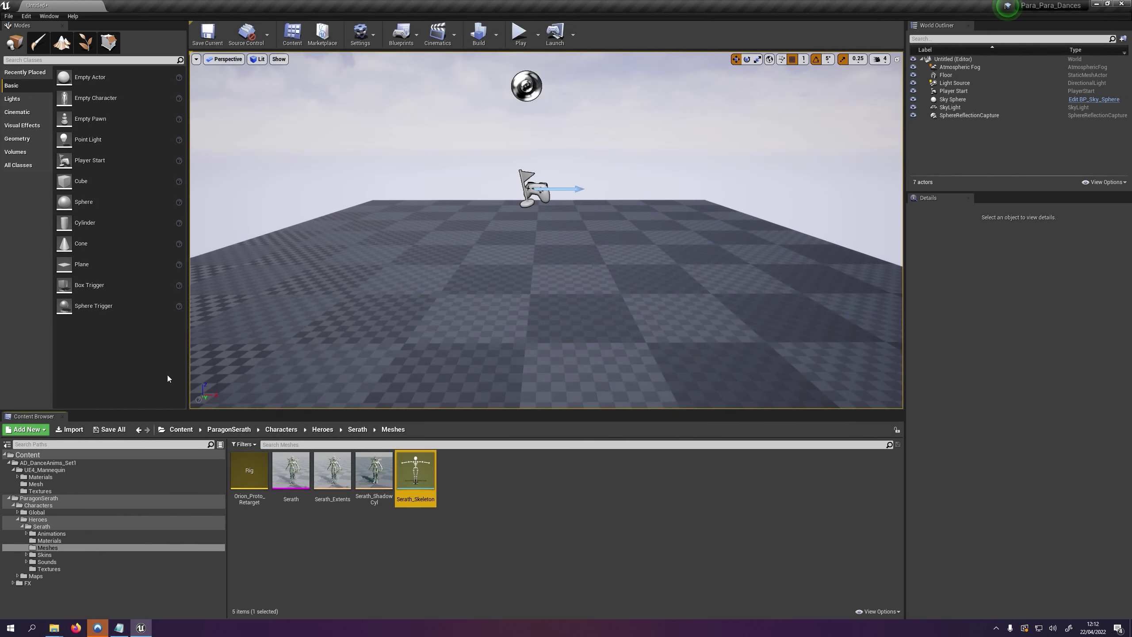
pyautogui.click(353, 552)
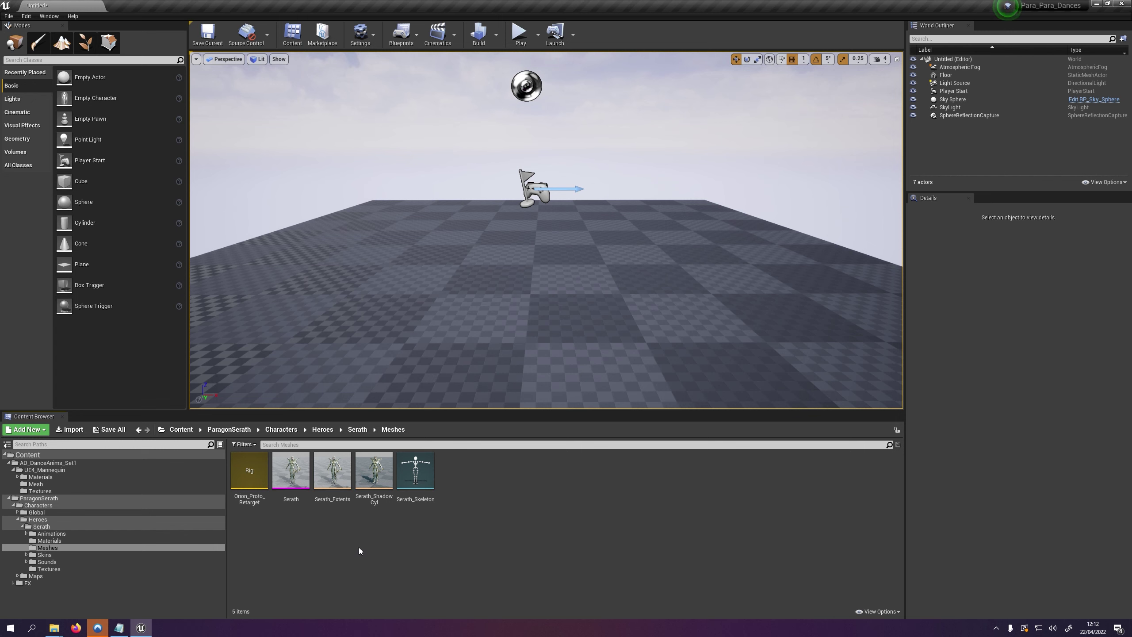
pyautogui.moveTo(291, 470); pyautogui.dragTo(549, 285)
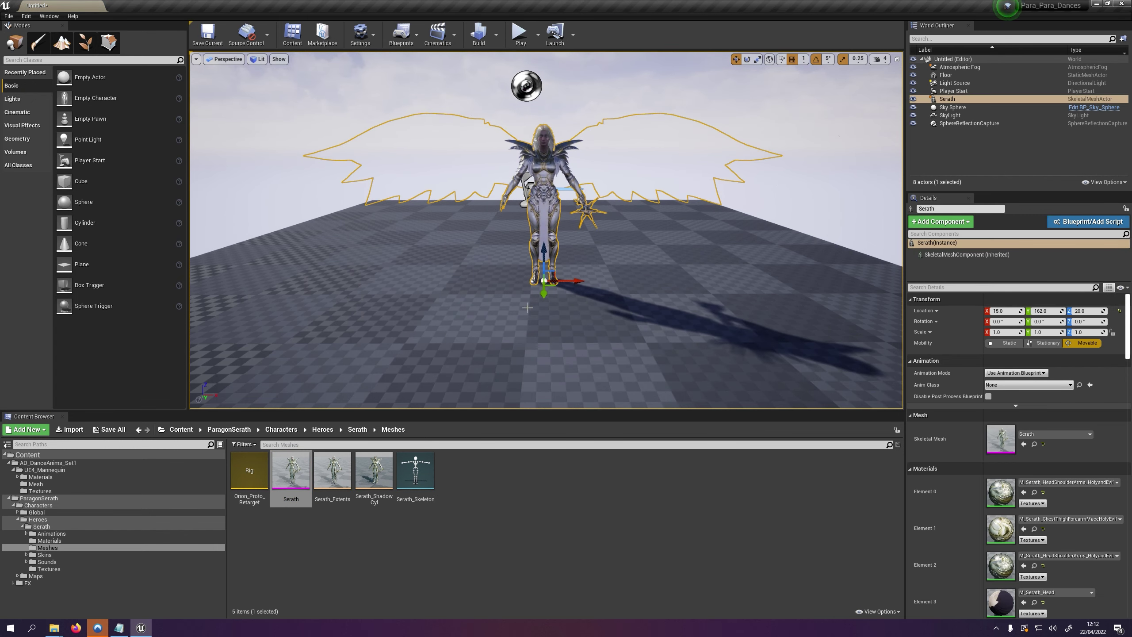
pyautogui.scroll(3, 532, 305)
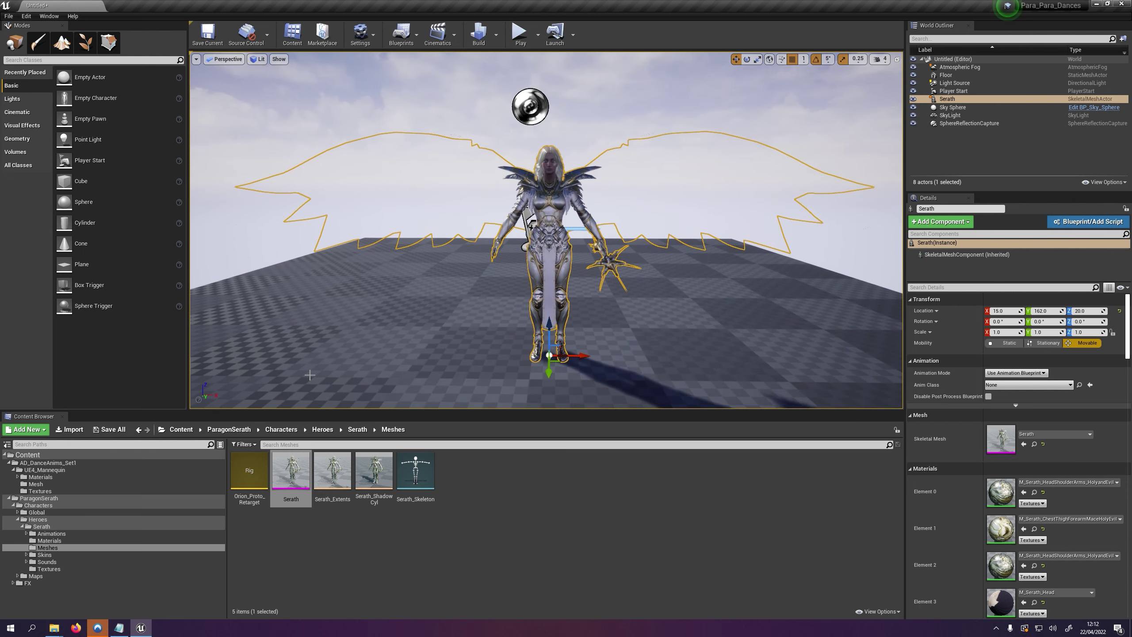
pyautogui.click(41, 463)
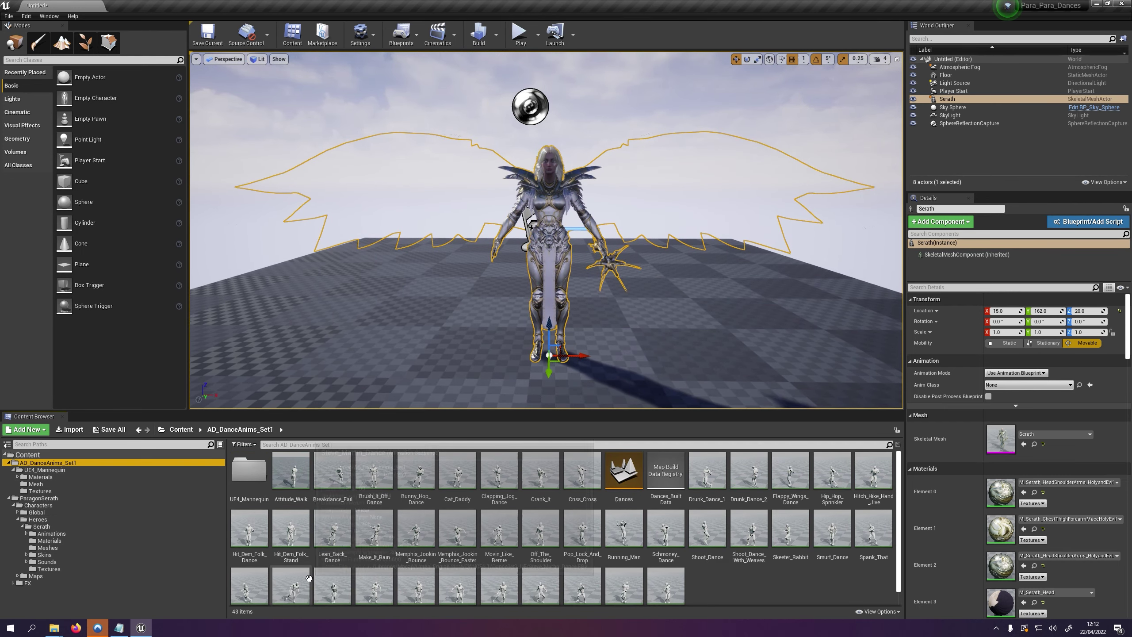
# Duplicate the Attitude_Walk animation and retarget the copy to Serath_Skeleton
pyautogui.rightClick(301, 486)
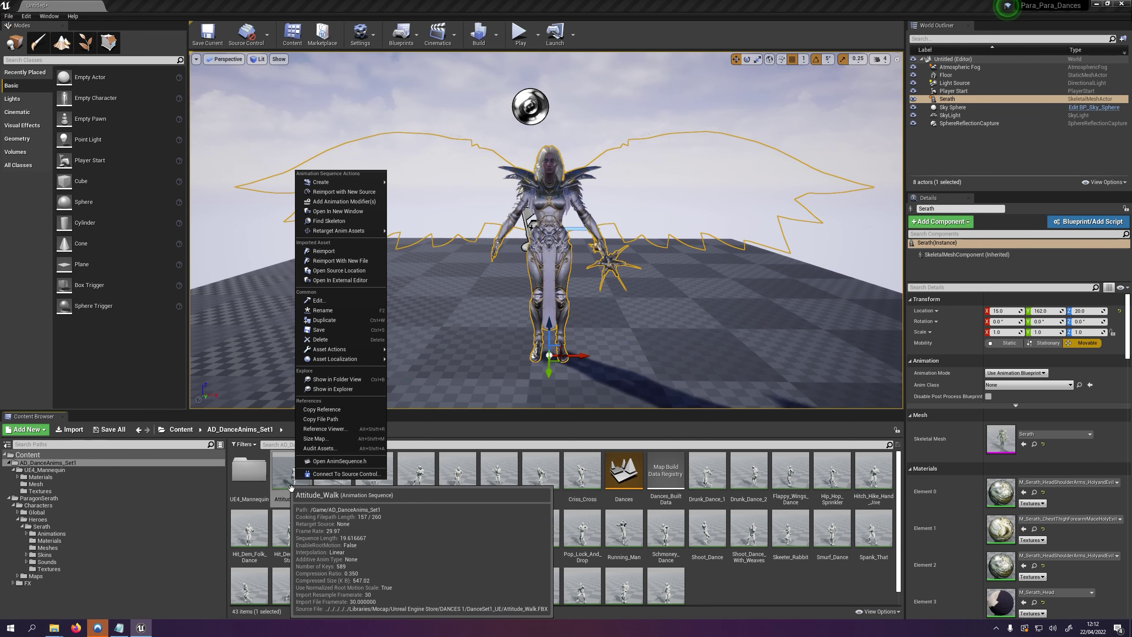
pyautogui.moveTo(358, 231)
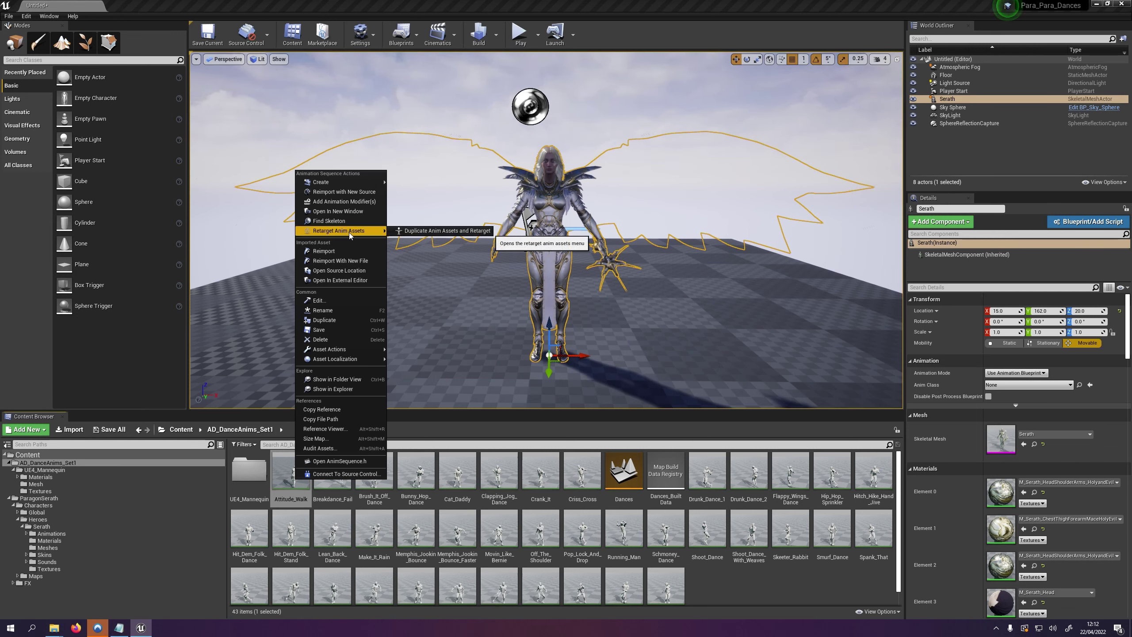
pyautogui.click(444, 231)
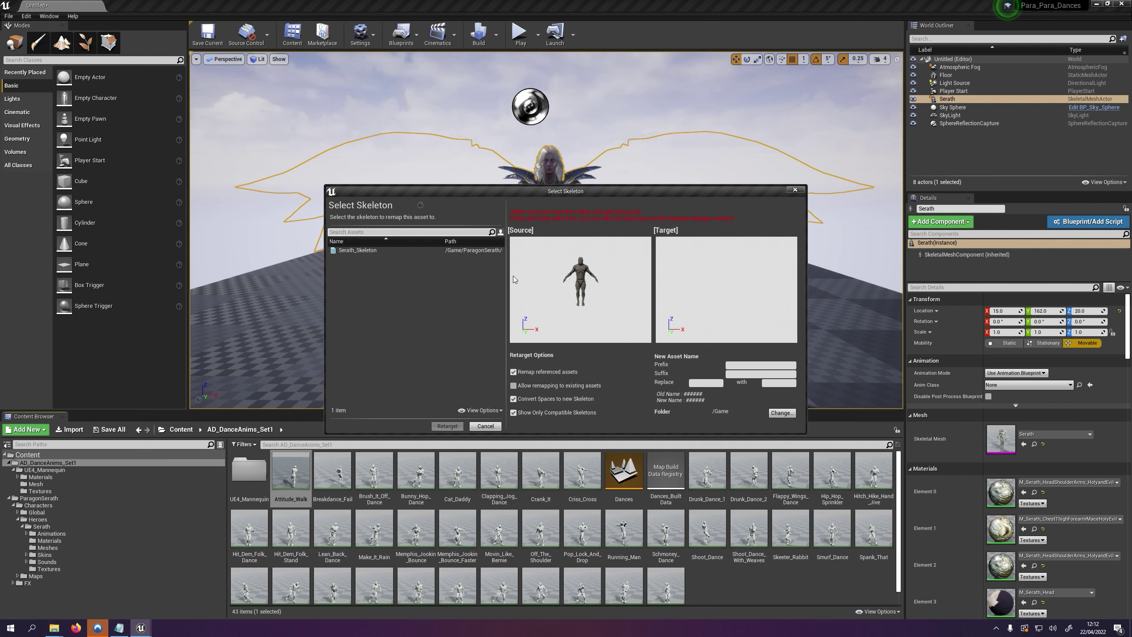
pyautogui.click(369, 252)
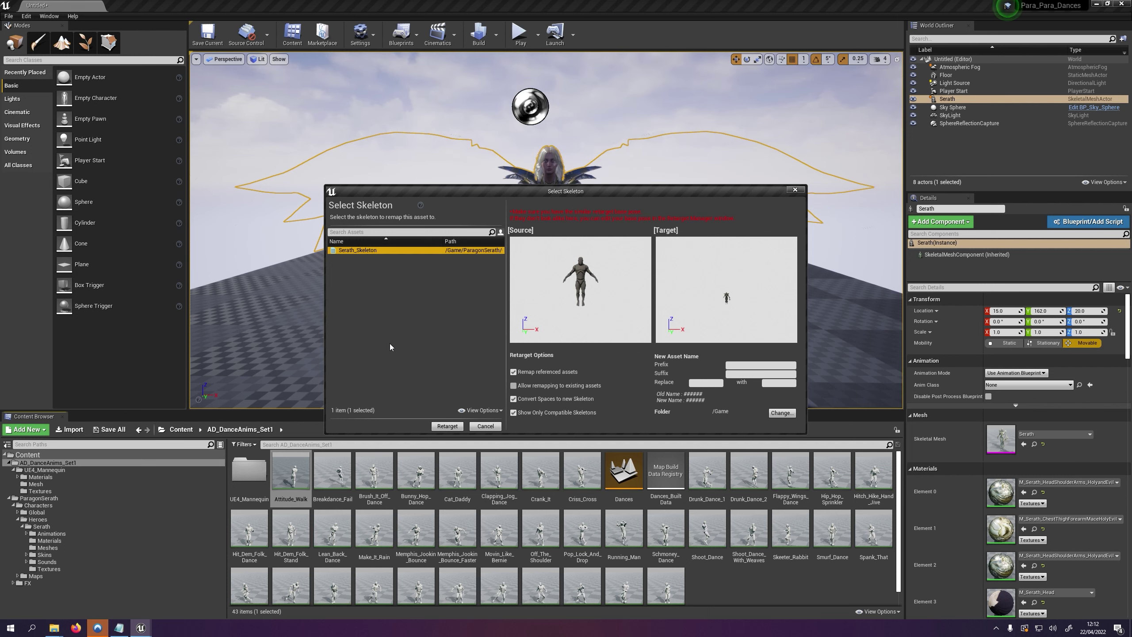
pyautogui.click(447, 426)
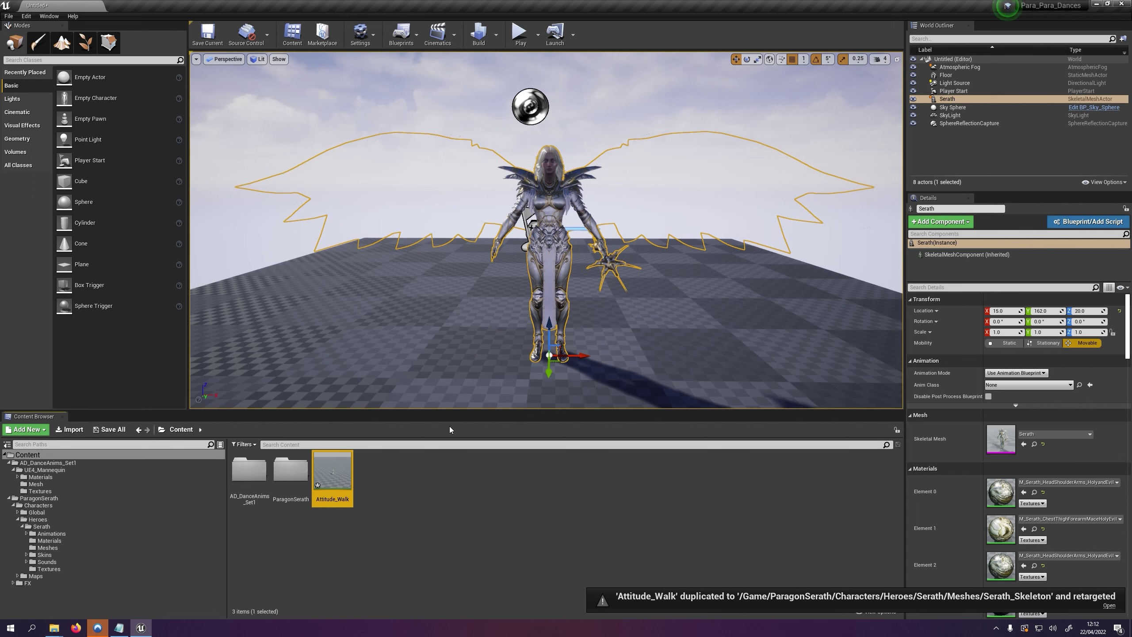
# Drop the retargeted Attitude_Walk into the level beside Serath and play-test the walk
pyautogui.moveTo(344, 499)
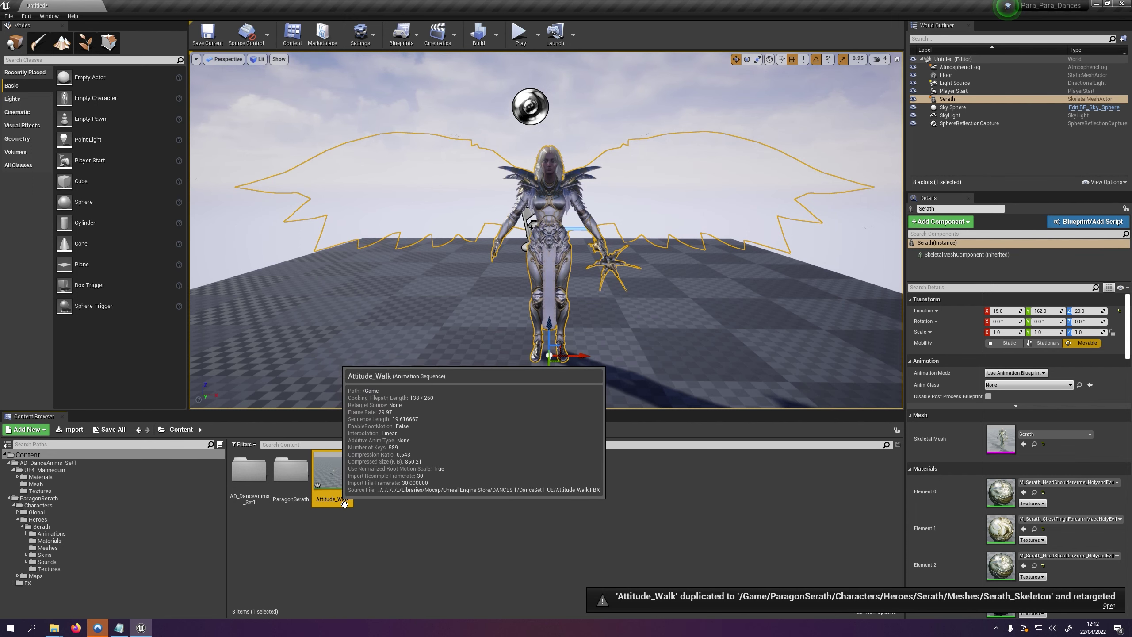
pyautogui.moveTo(342, 498); pyautogui.dragTo(379, 330)
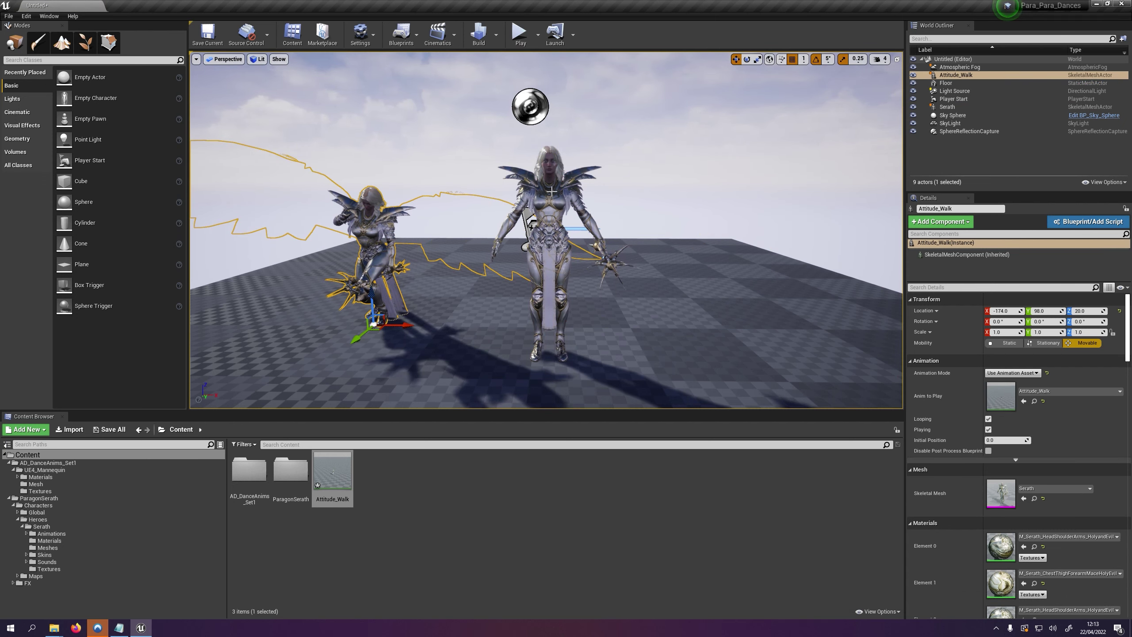
pyautogui.click(519, 34)
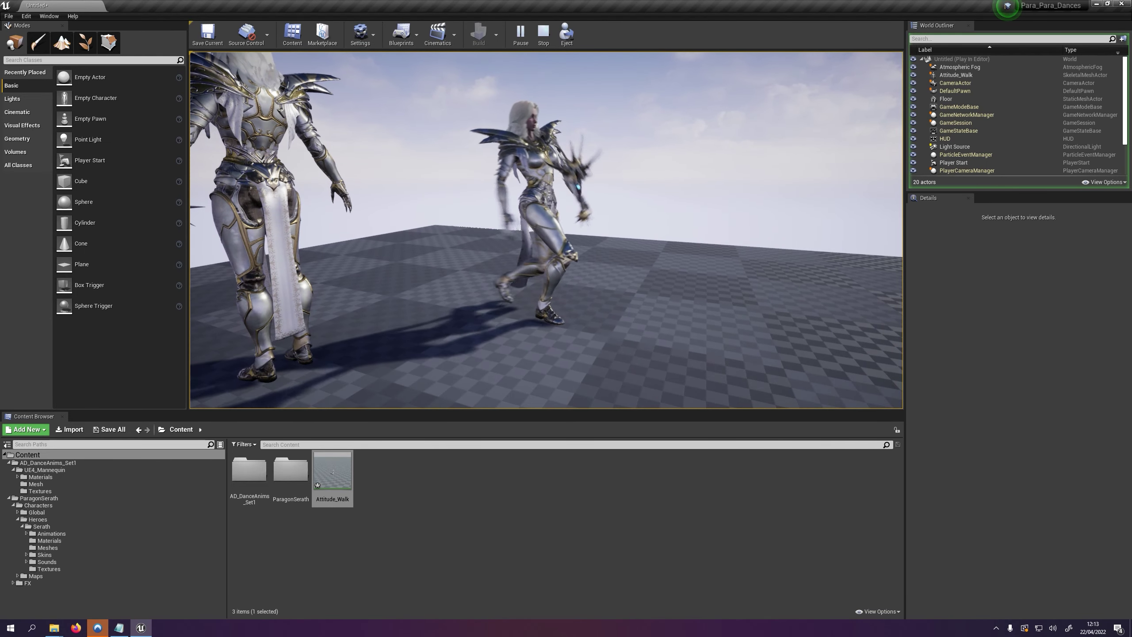
# Stop play, then select and frame the original Serath character
pyautogui.press('Escape')
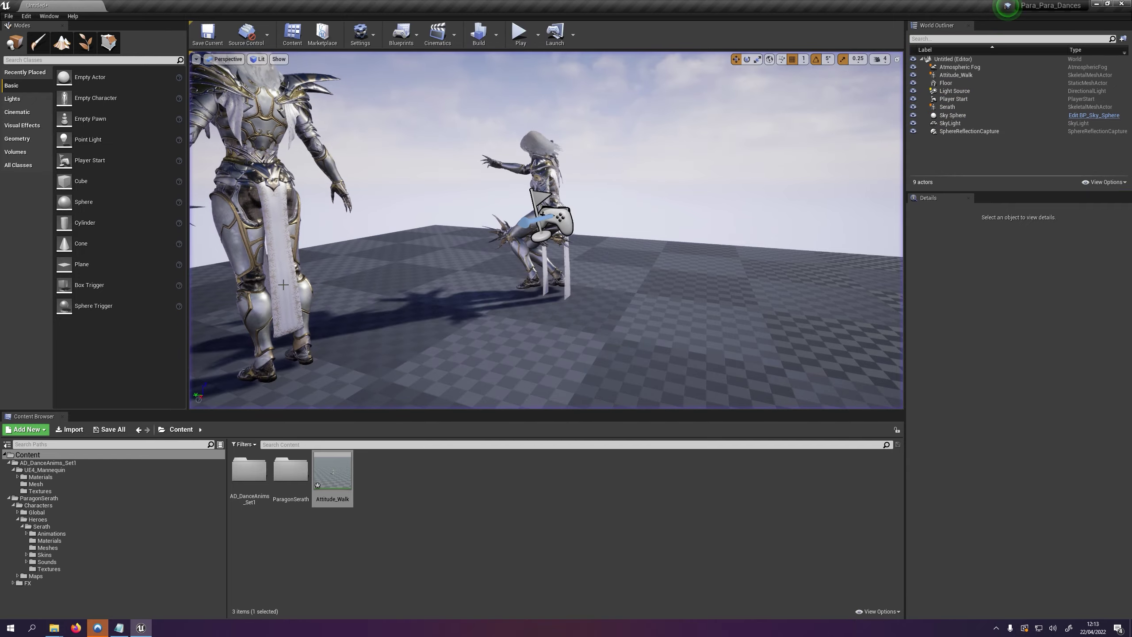
pyautogui.click(276, 212)
pyautogui.moveTo(276, 213); pyautogui.dragTo(285, 218, button='right')
pyautogui.press('f')
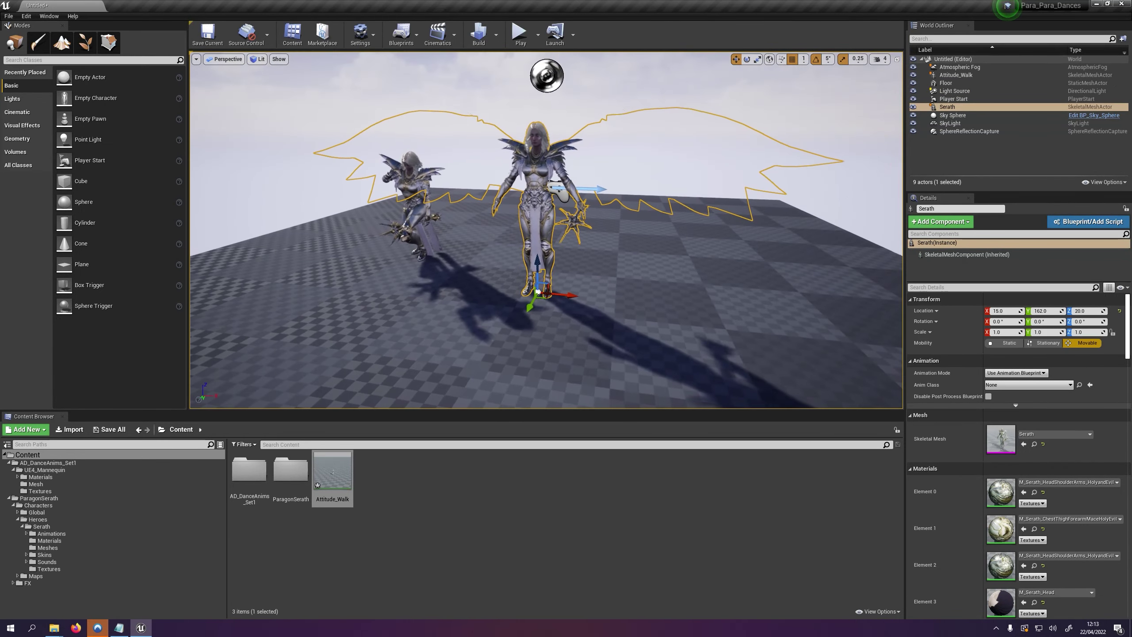
# Set Serath's Animation Mode to Use Animation Asset playing Attitude_Walk, then play-test both characters
pyautogui.click(1018, 372)
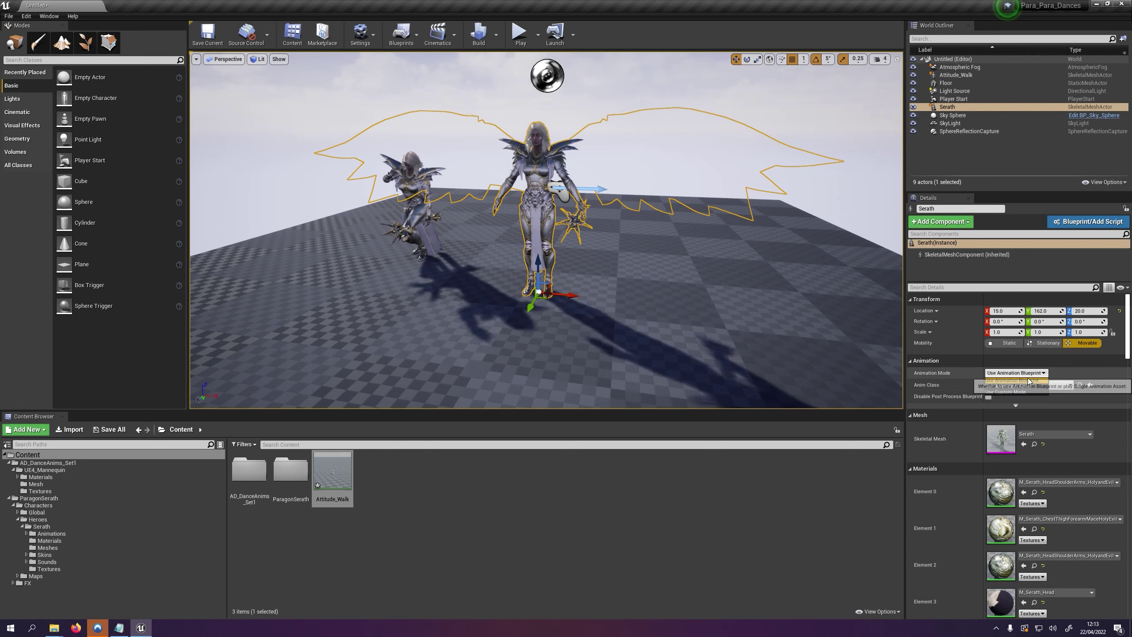
pyautogui.click(1020, 386)
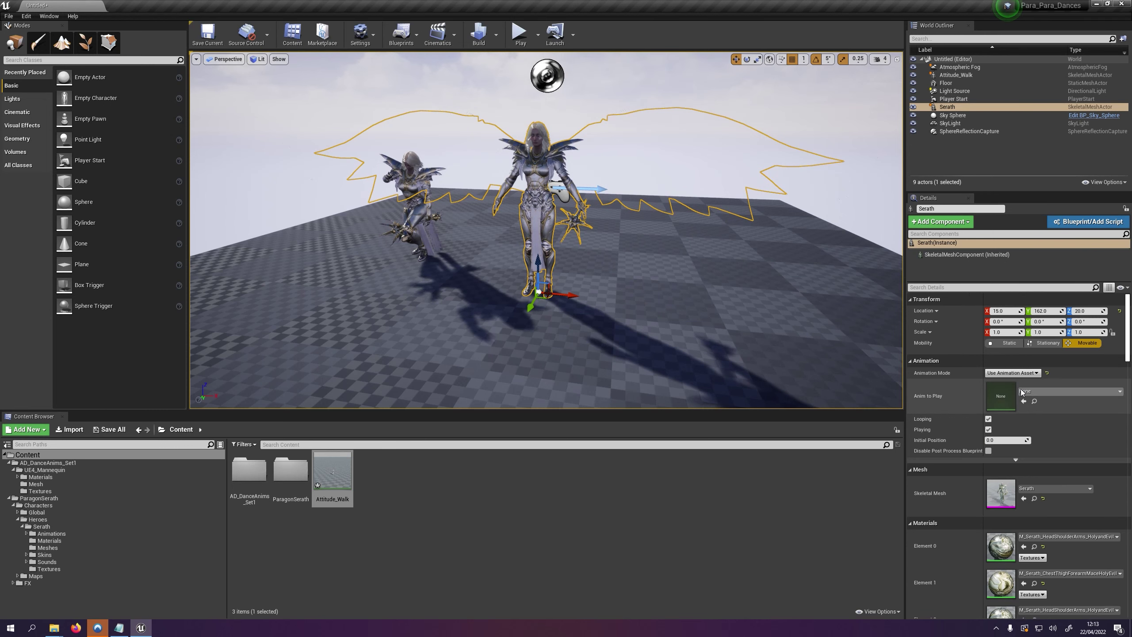
pyautogui.click(1038, 391)
pyautogui.click(1028, 275)
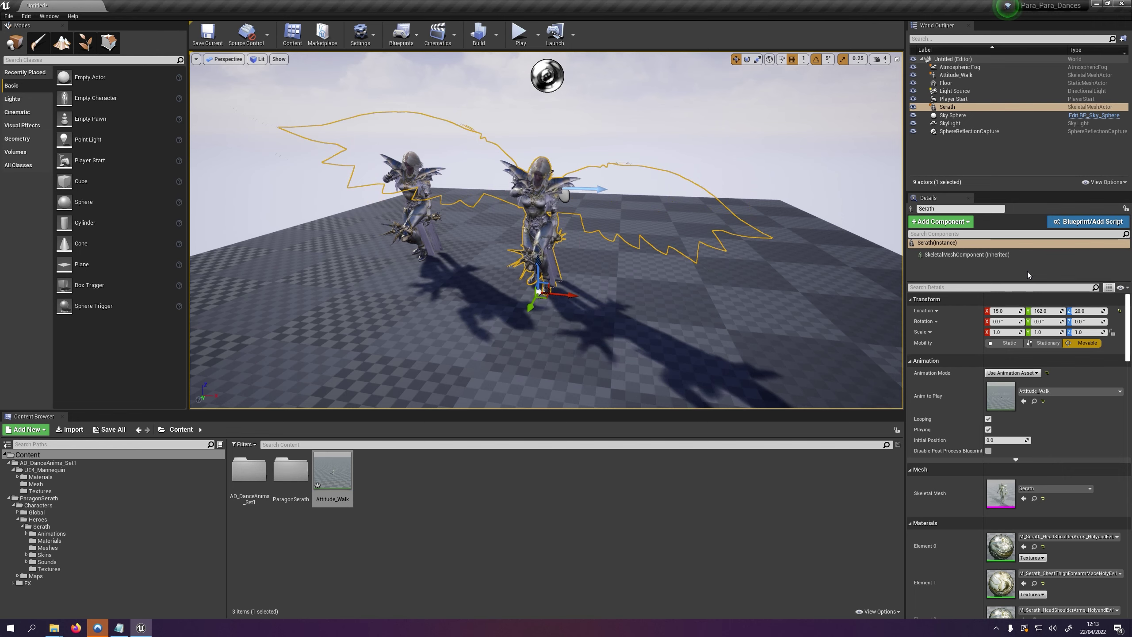
pyautogui.click(516, 33)
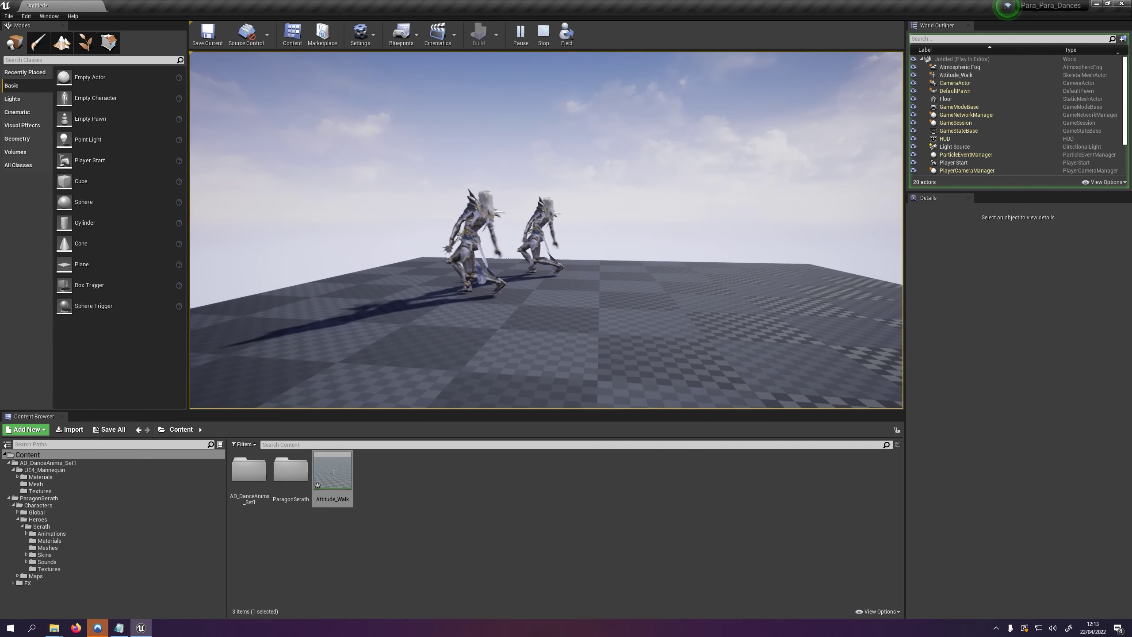
pyautogui.press('Escape')
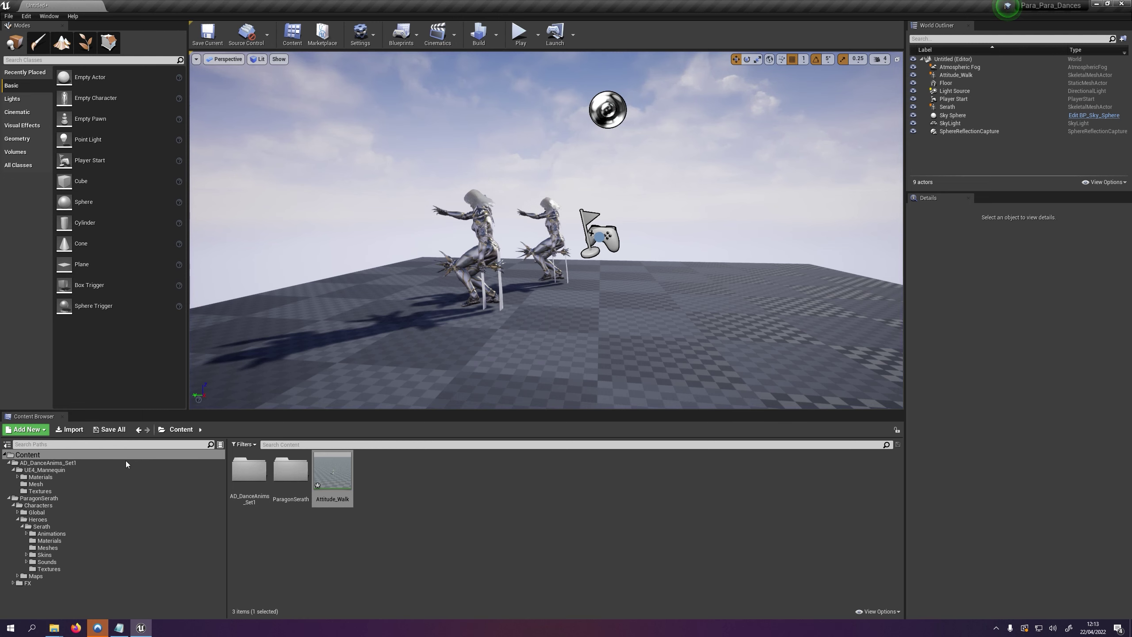
# In AD_DanceAnims_Set1, duplicate Bunny_Hop_Dance and retarget the copy to Serath_Skeleton
pyautogui.click(126, 462)
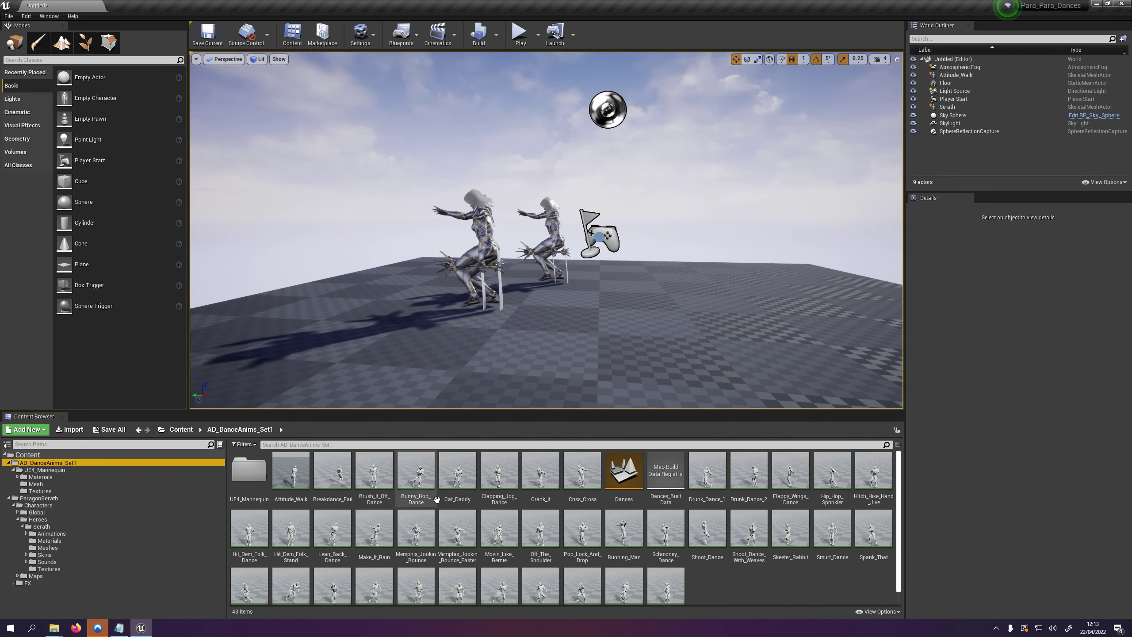
pyautogui.rightClick(418, 479)
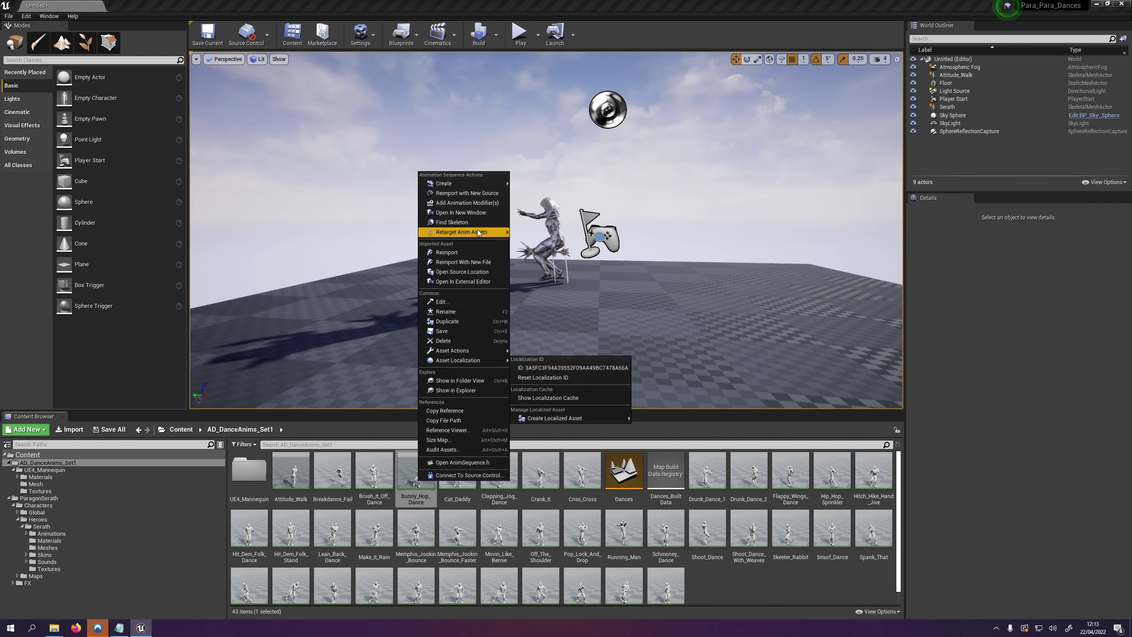
pyautogui.moveTo(478, 232)
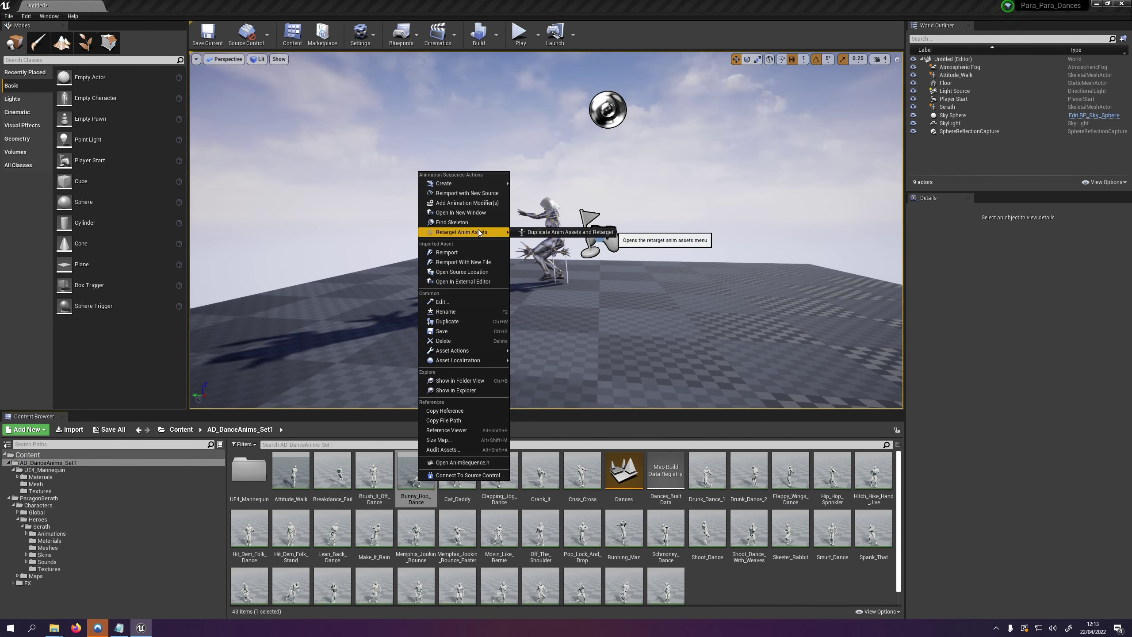
pyautogui.click(548, 232)
pyautogui.click(357, 250)
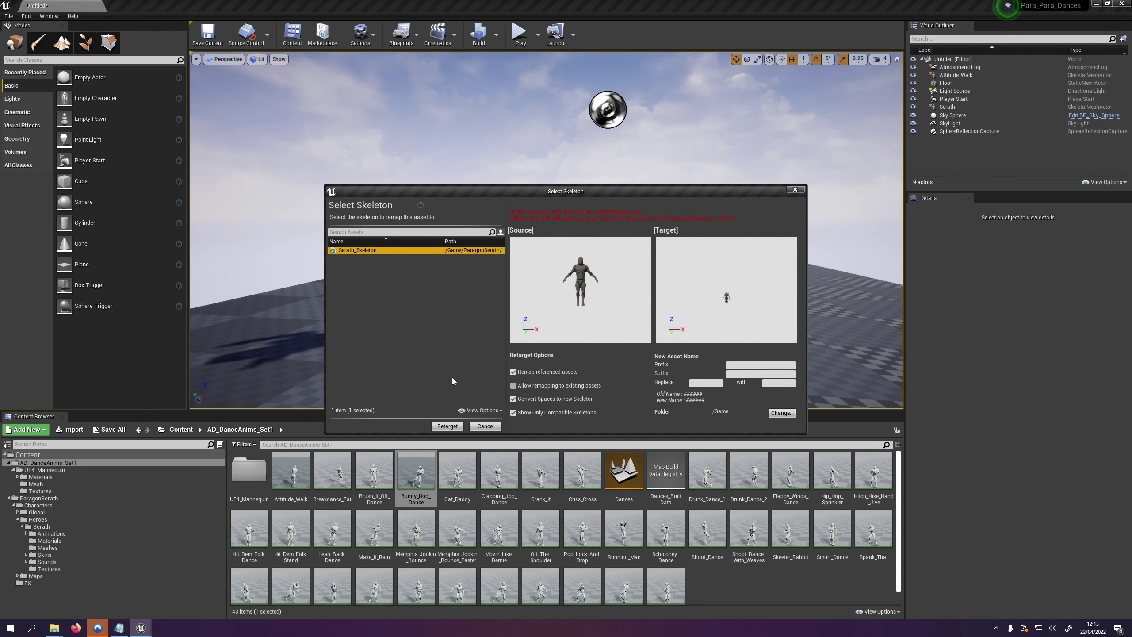
pyautogui.click(448, 425)
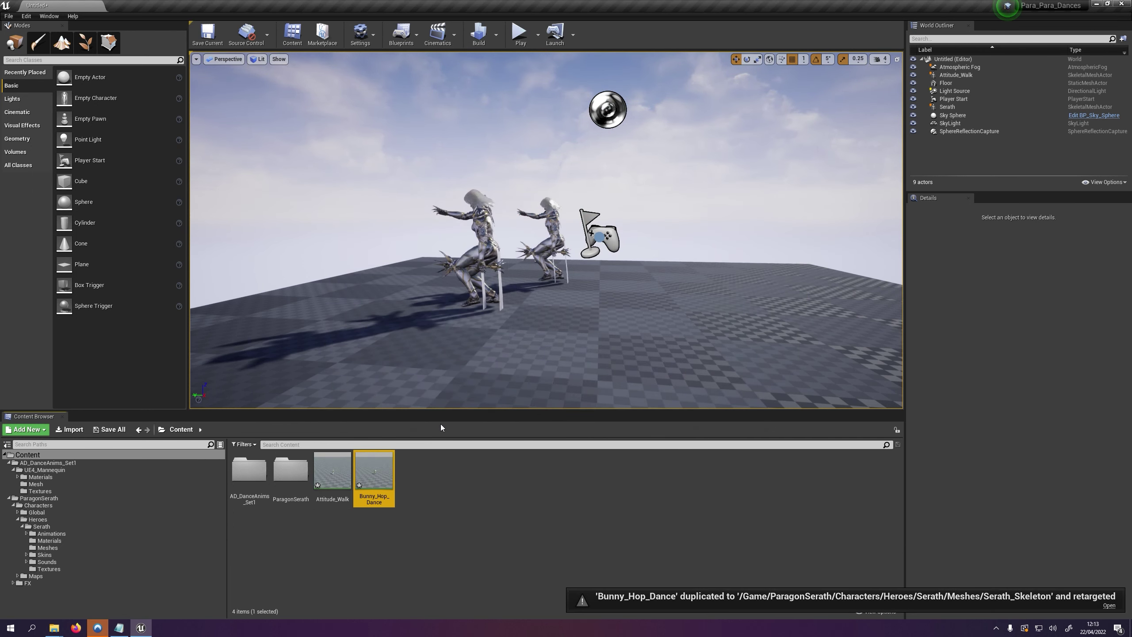